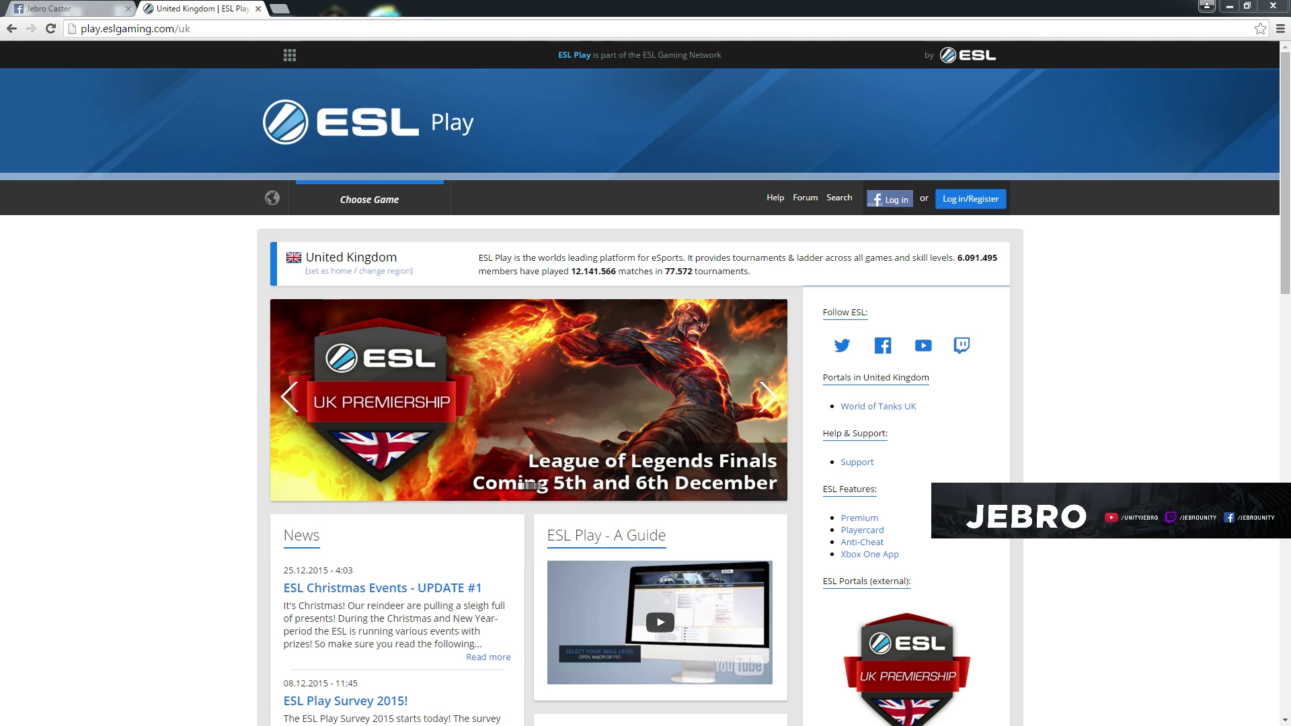
# Dismiss the log in dialog and follow 'change region' under United Kingdom to the Regions page.
pyautogui.click(975, 198)
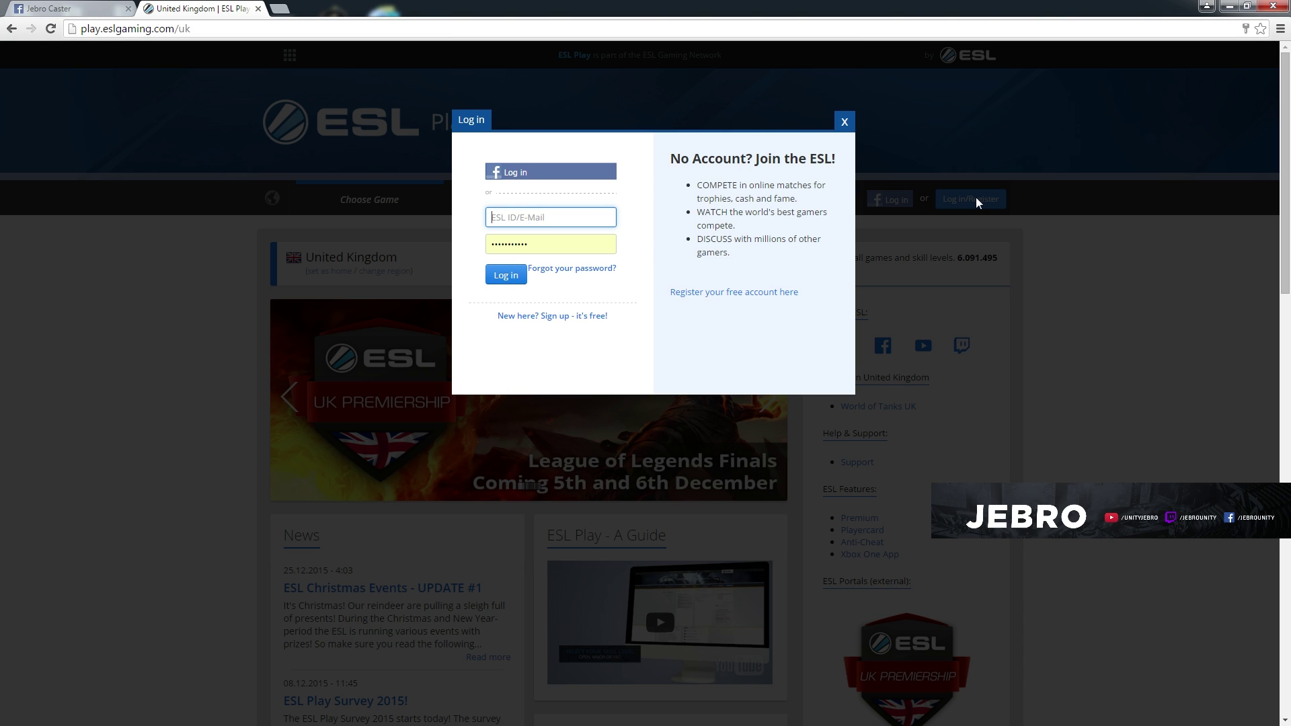
pyautogui.click(844, 122)
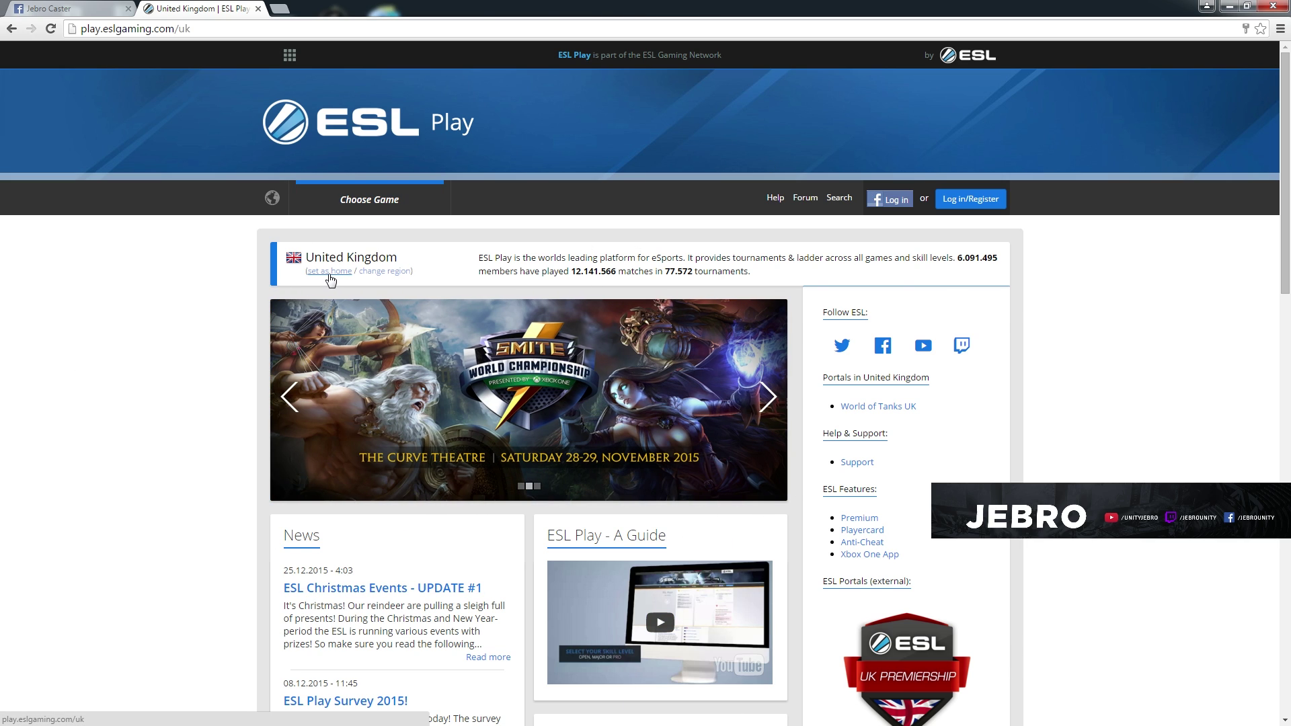
pyautogui.click(388, 272)
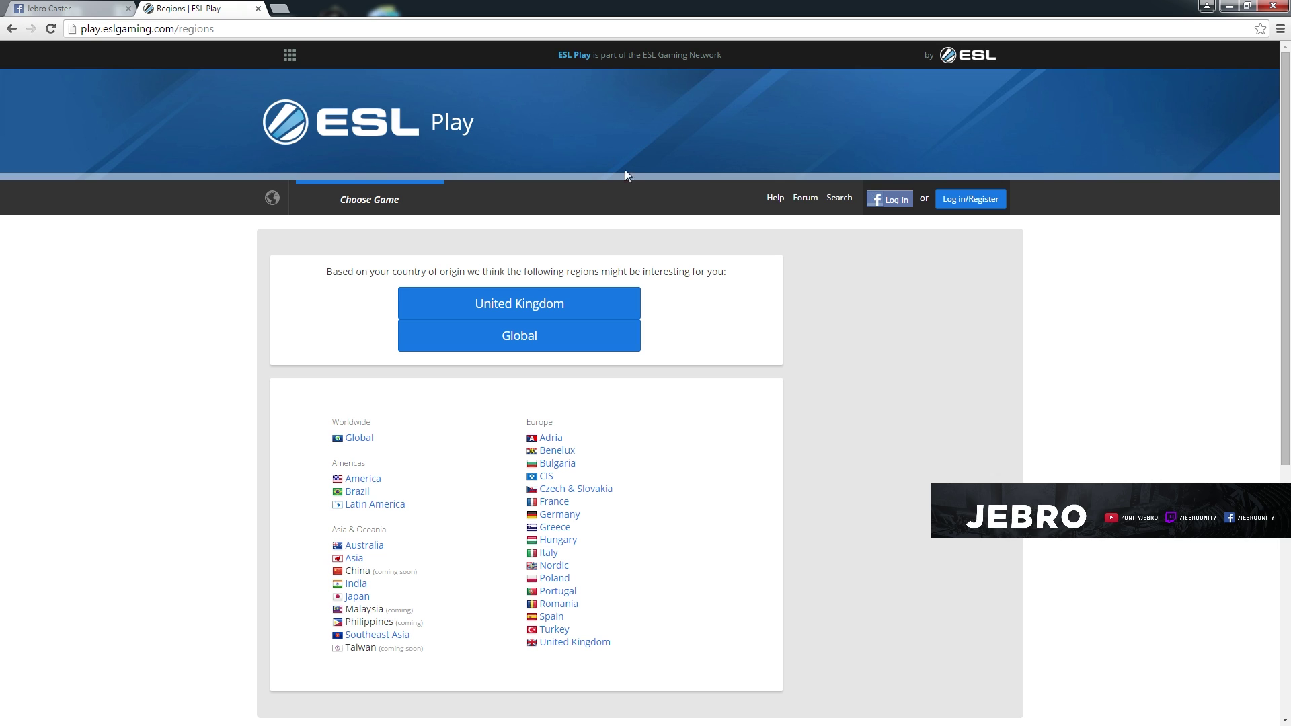
pyautogui.click(962, 203)
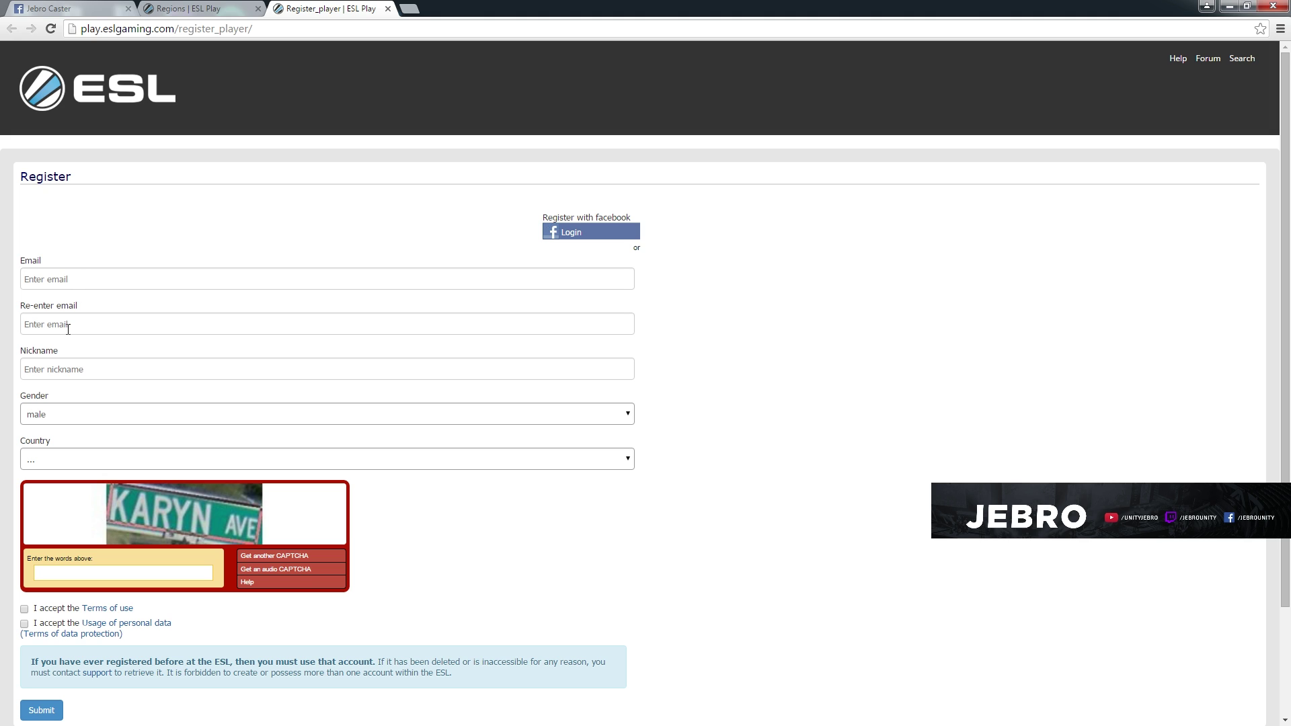
pyautogui.scroll(-3, 134, 370)
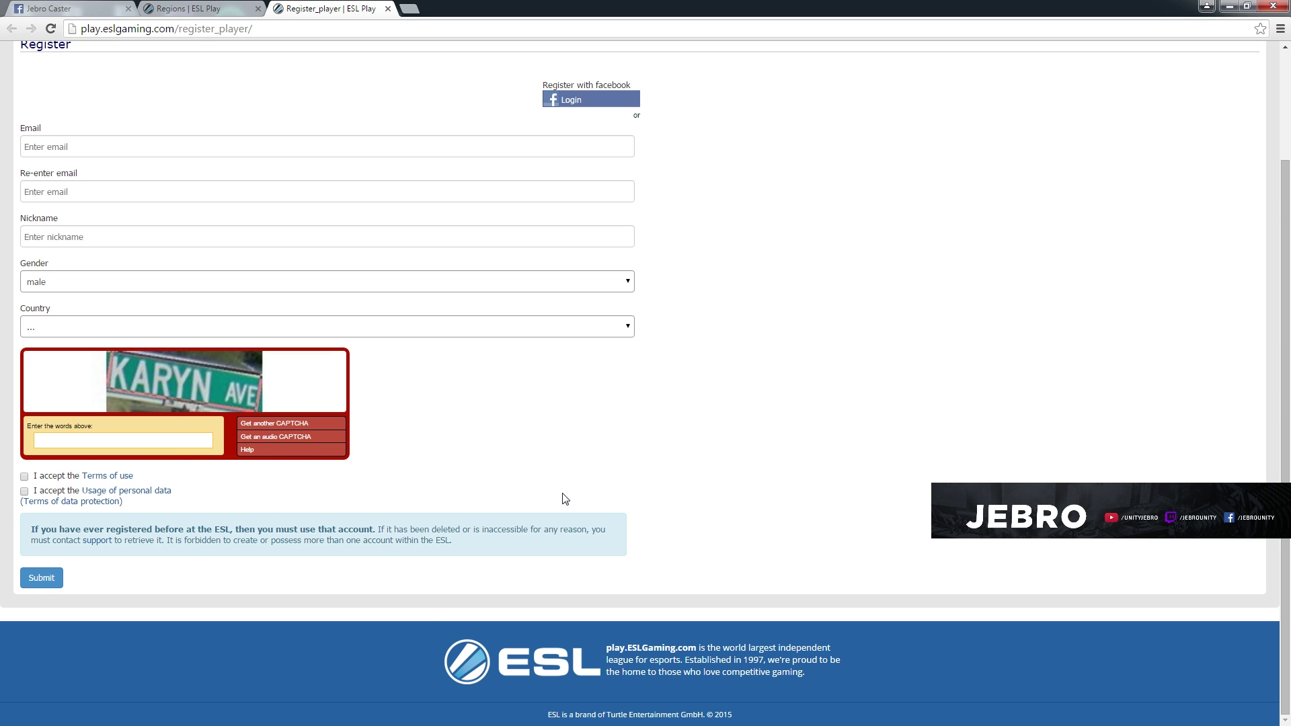
pyautogui.scroll(2, 909, 430)
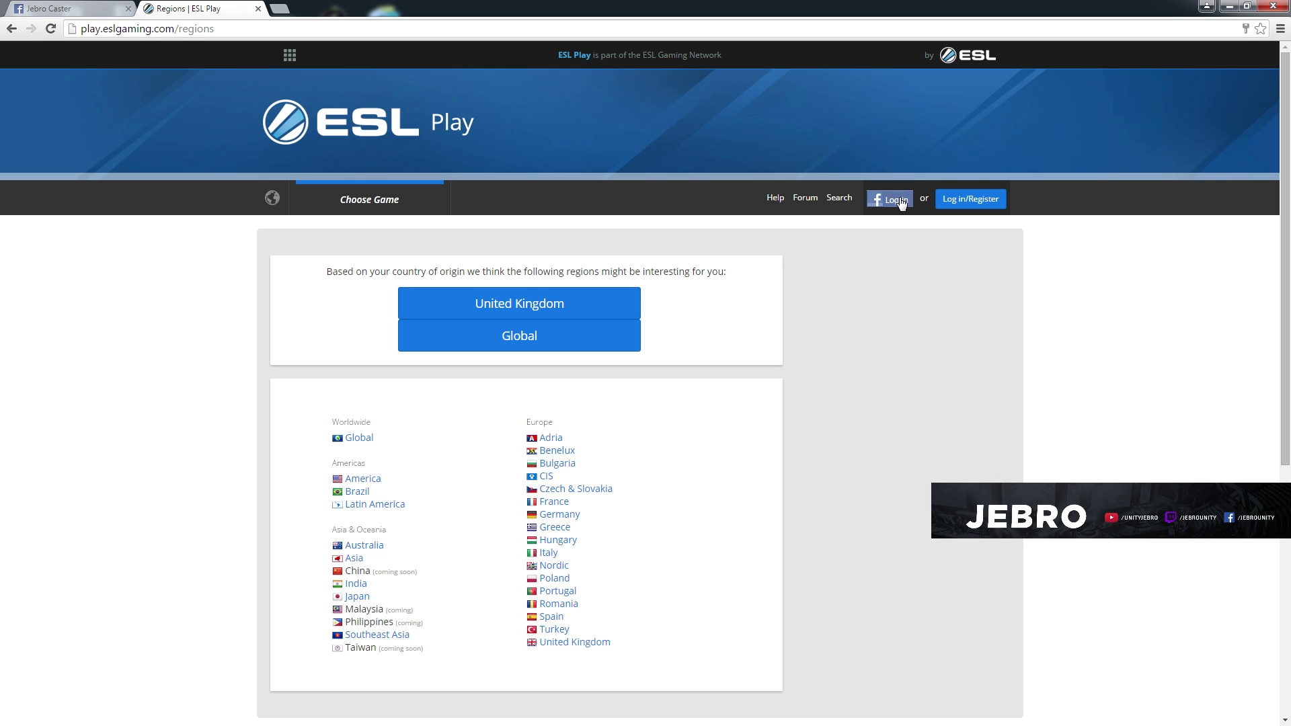
pyautogui.click(51, 8)
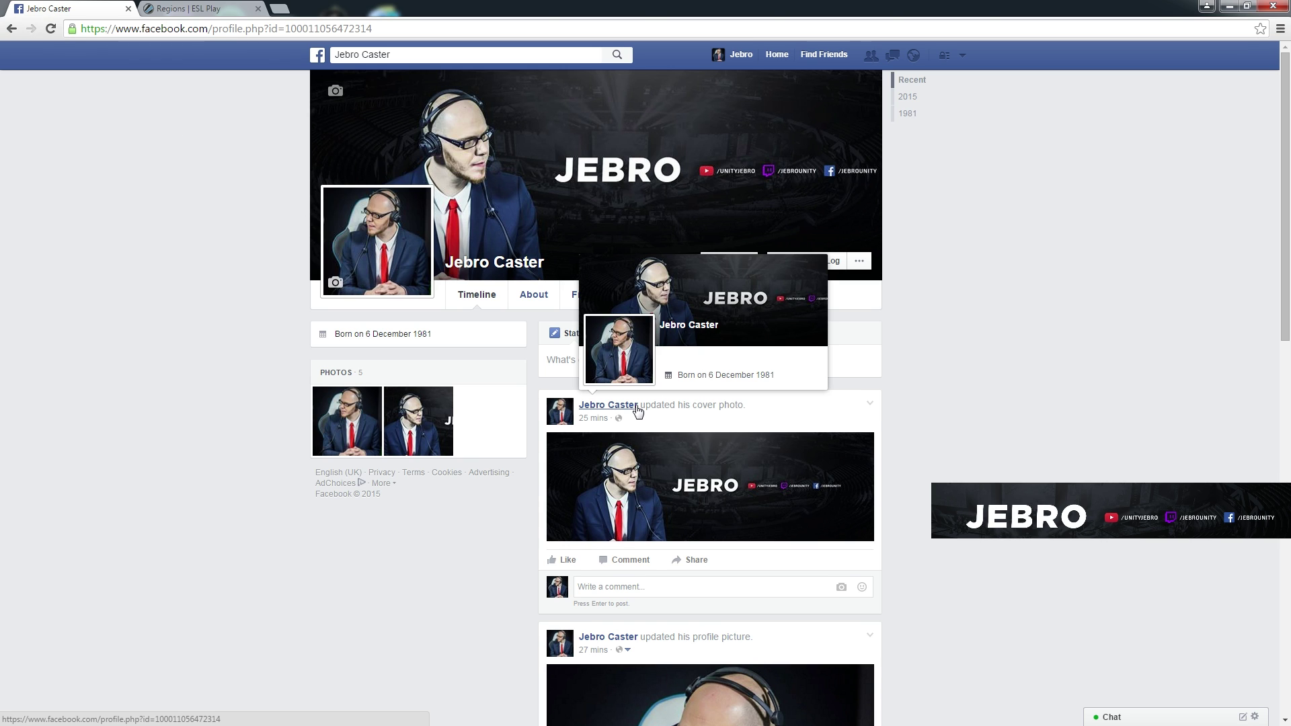
pyautogui.scroll(-4, 637, 411)
pyautogui.scroll(-3, 637, 411)
pyautogui.scroll(8, 638, 412)
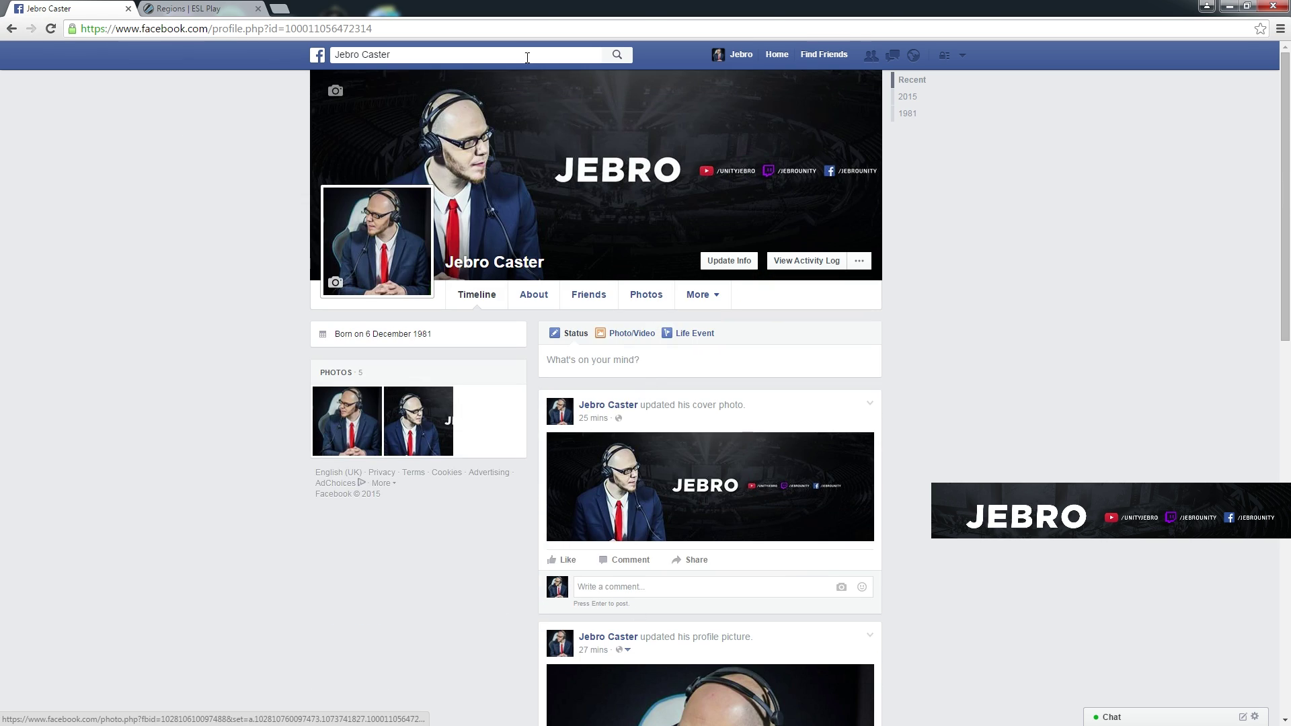
pyautogui.click(204, 7)
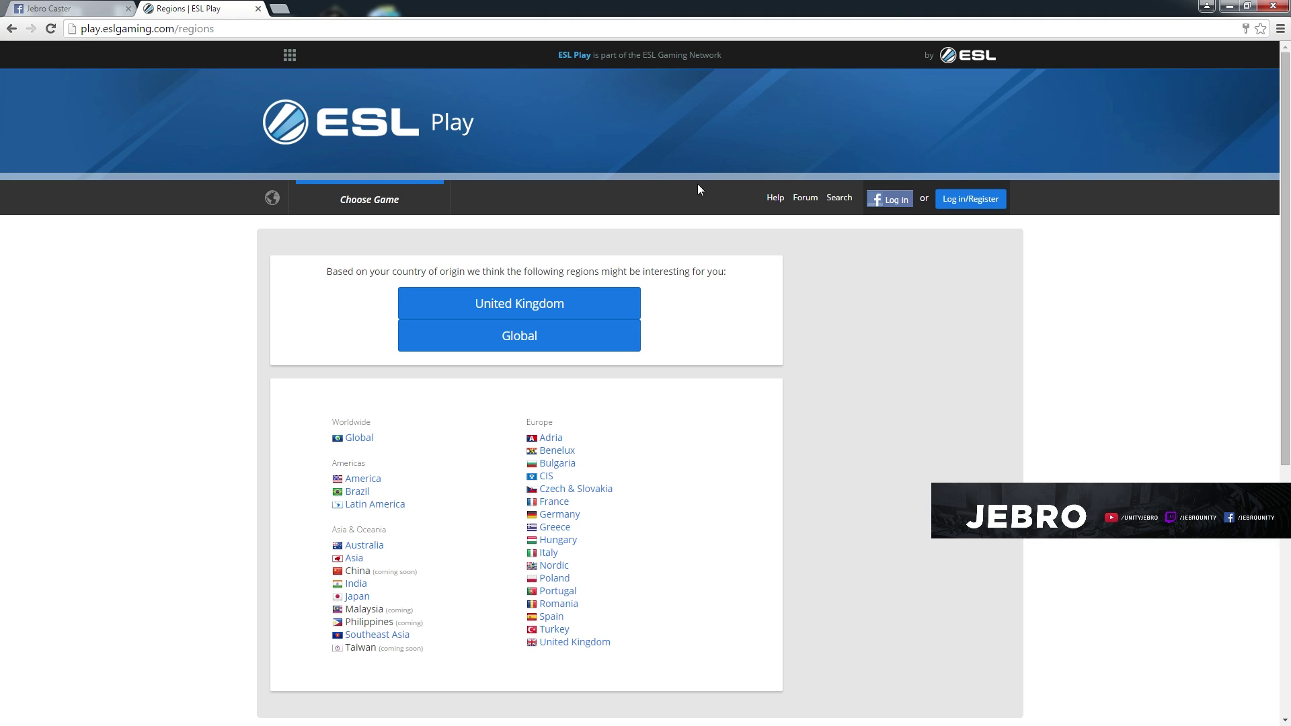
# Log in to ESL Play with Facebook and authorise access to the Facebook profile.
pyautogui.click(888, 200)
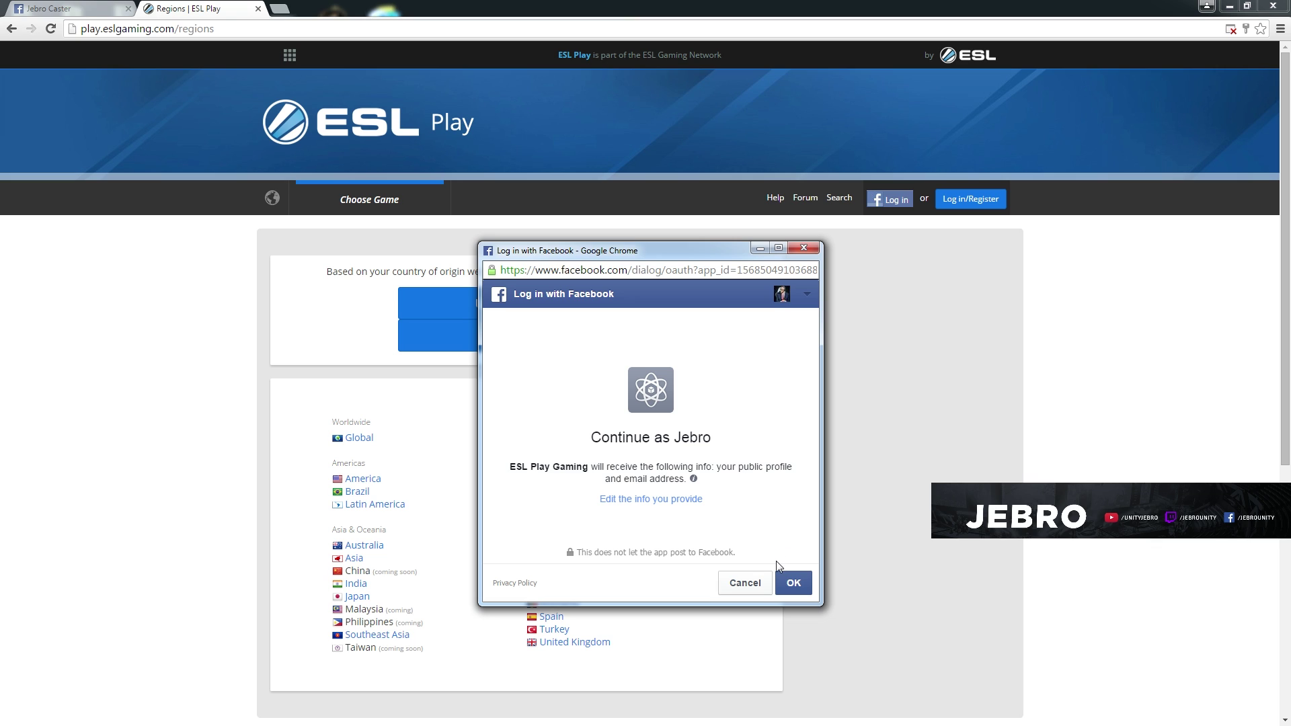
pyautogui.click(796, 591)
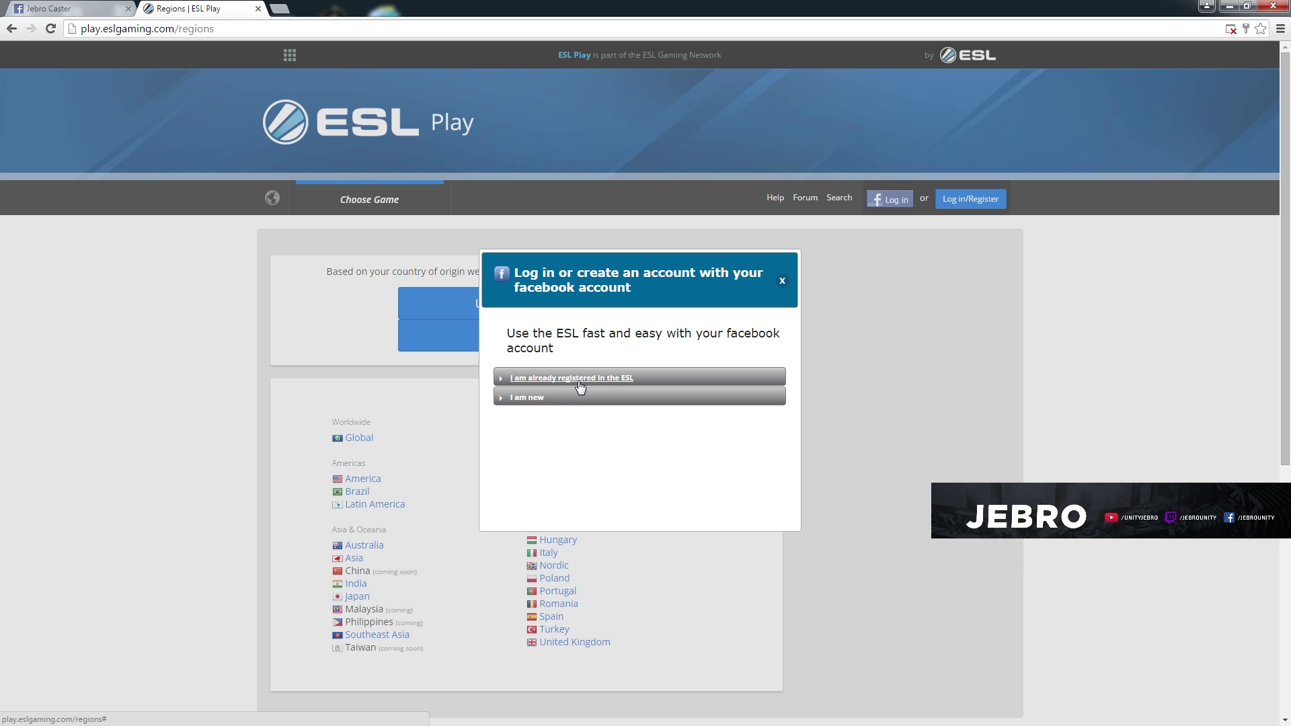
# Under 'I am new', enter the chosen username, pick United Kingdom as country, and create the account.
pyautogui.click(552, 401)
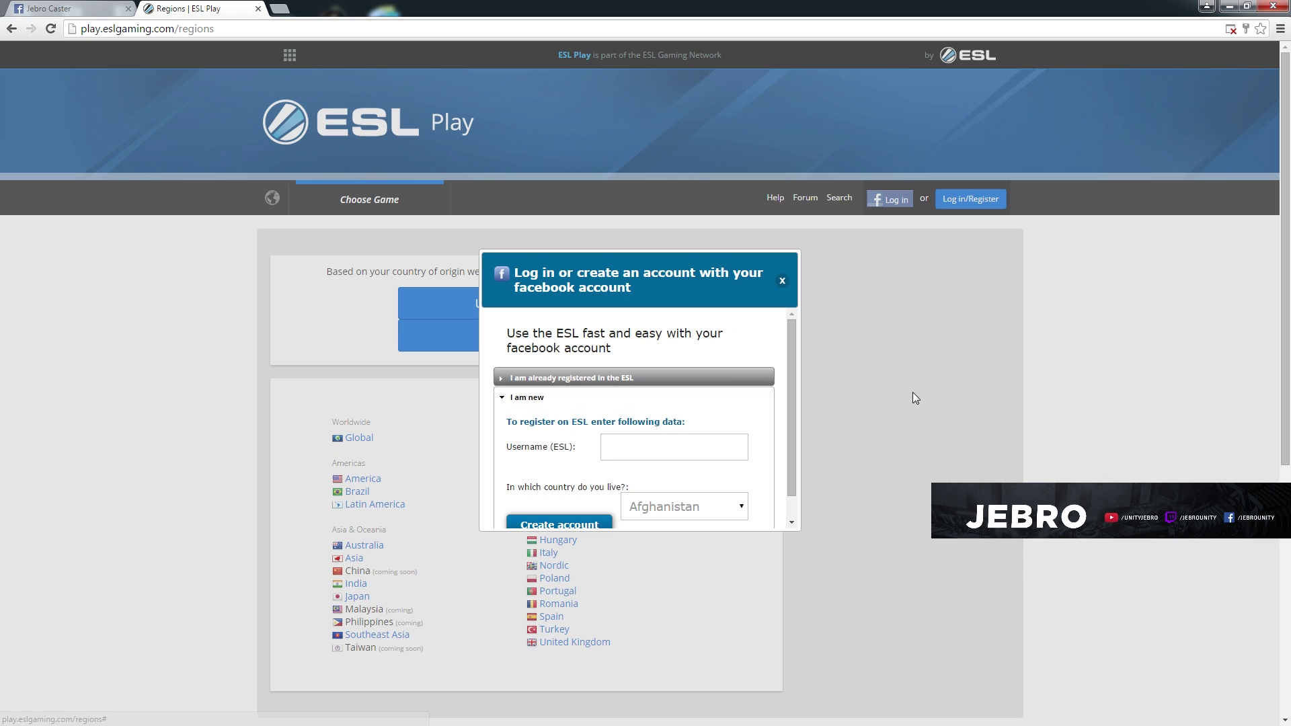
pyautogui.click(665, 460)
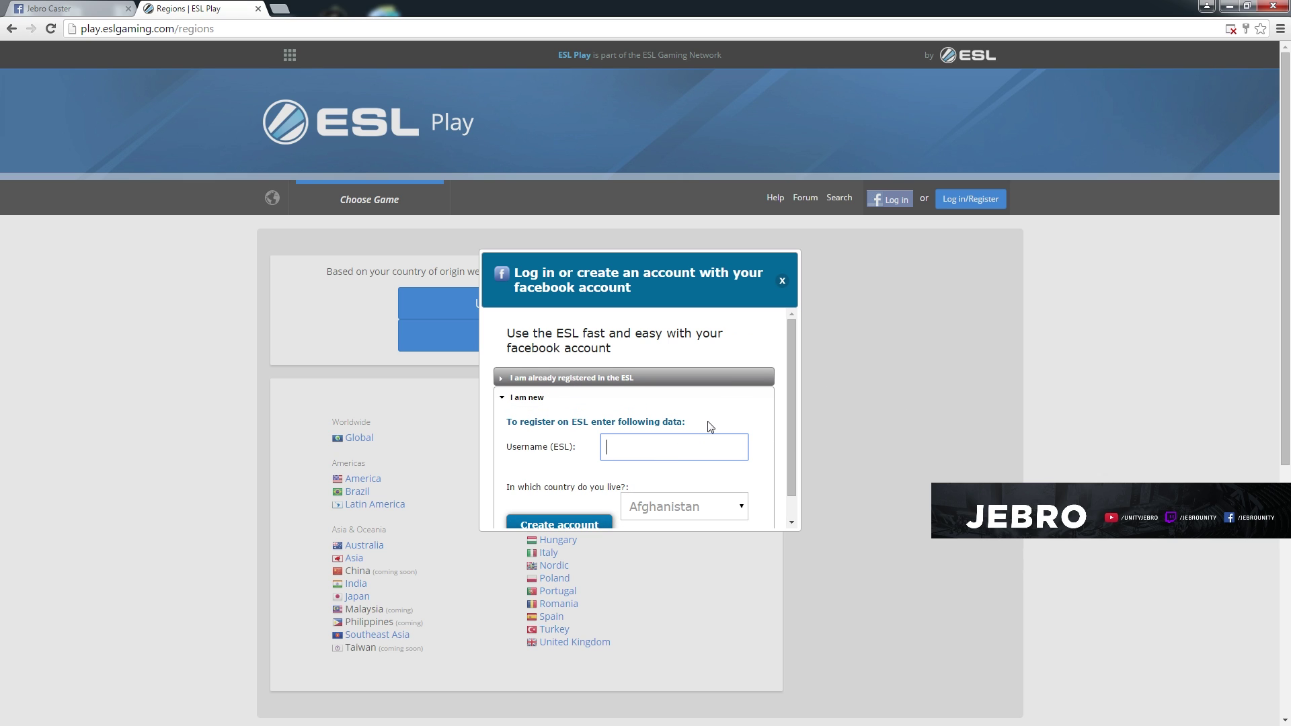
pyautogui.scroll(-1, 711, 417)
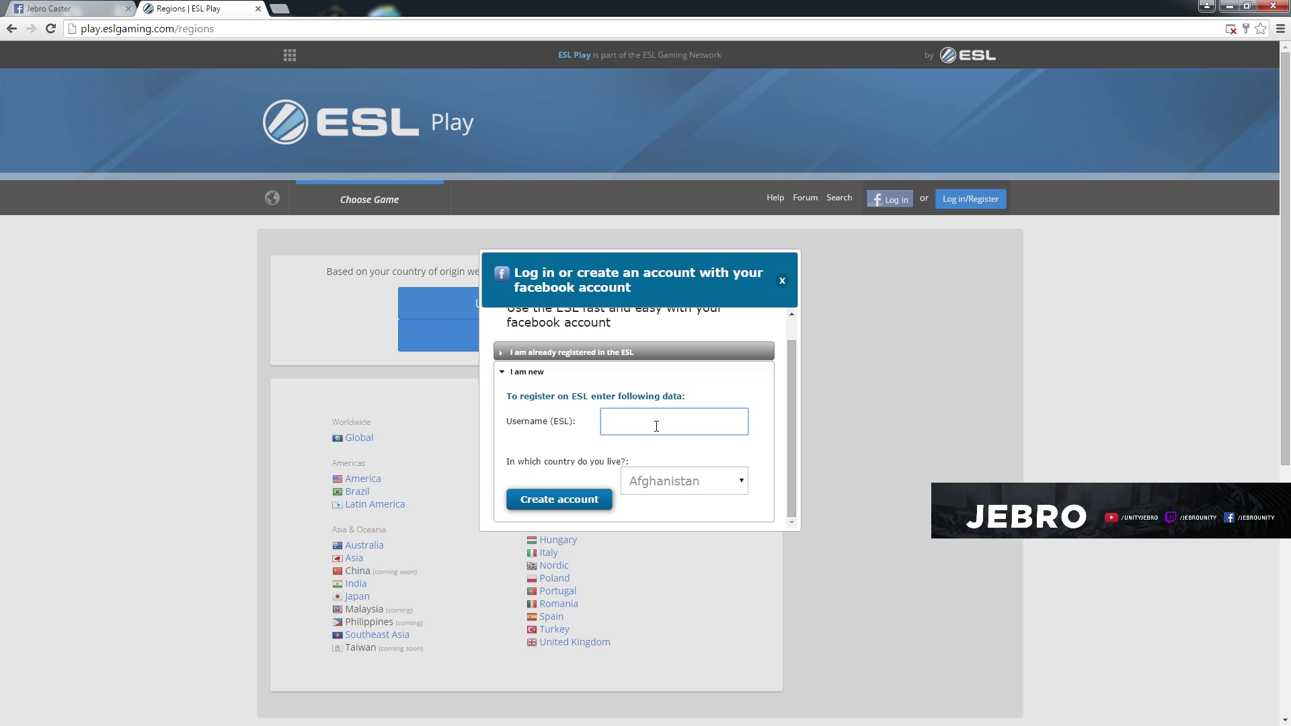
pyautogui.write('Jebro Caster')
pyautogui.click(680, 484)
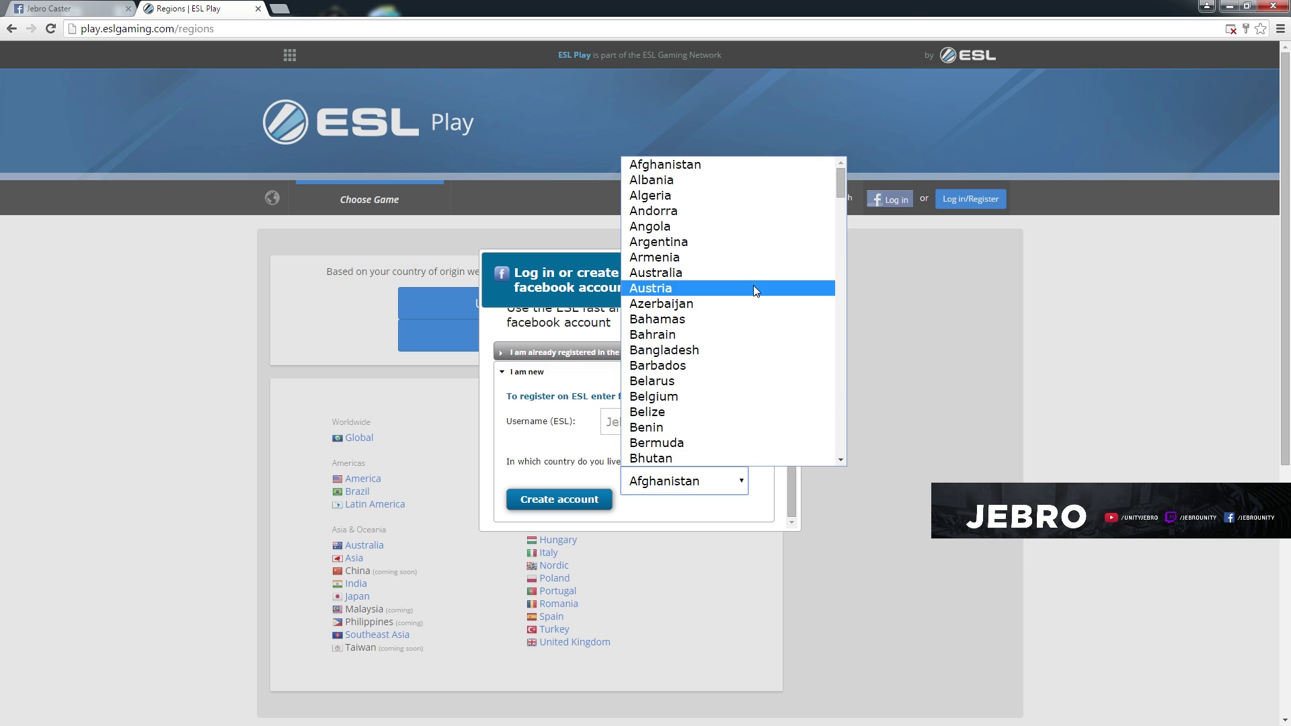
pyautogui.scroll(-20, 753, 289)
pyautogui.scroll(-20, 754, 289)
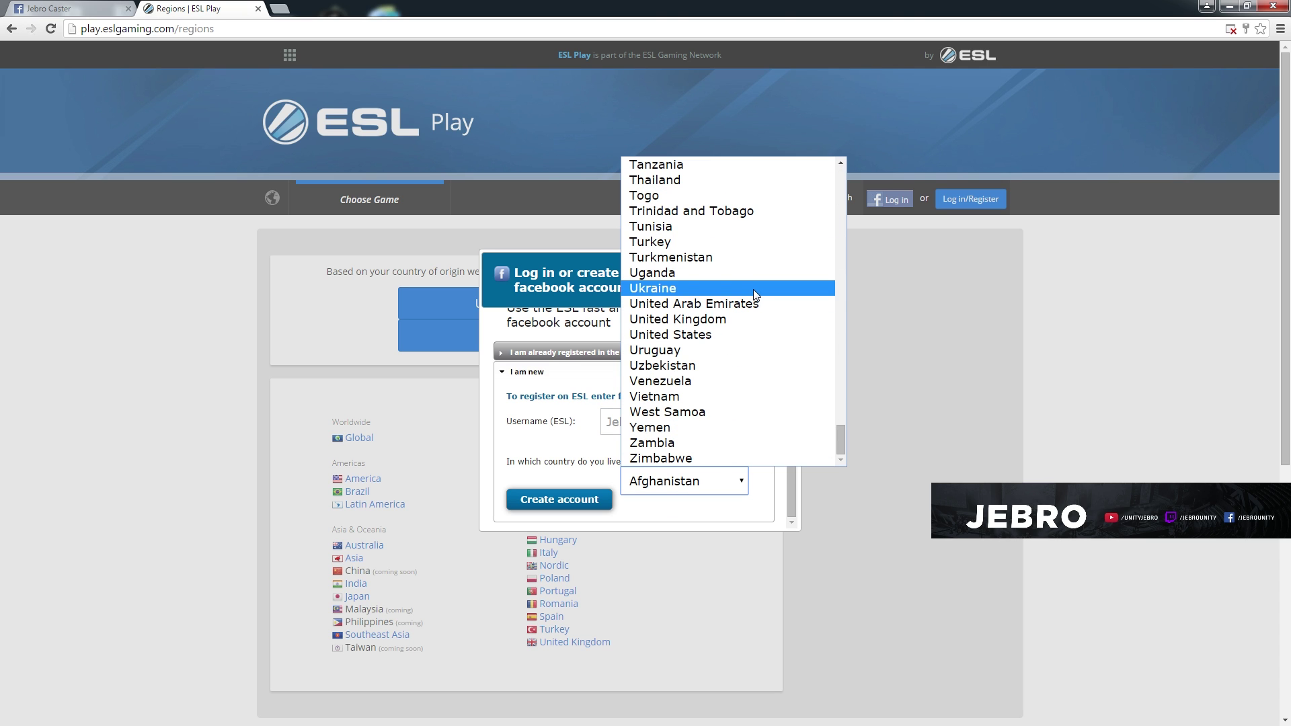
pyautogui.click(728, 325)
pyautogui.click(604, 501)
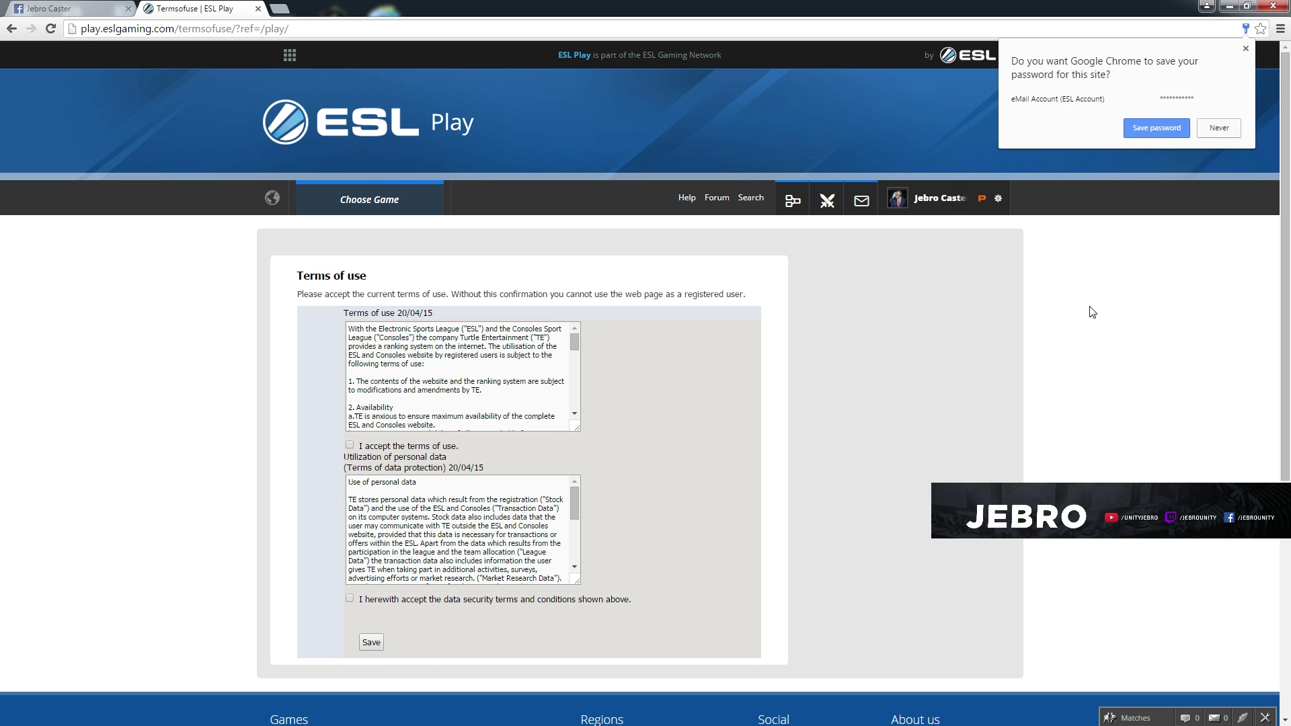
# Decline Chrome's password saving, tick both the terms of use and data security boxes, and save.
pyautogui.click(1219, 129)
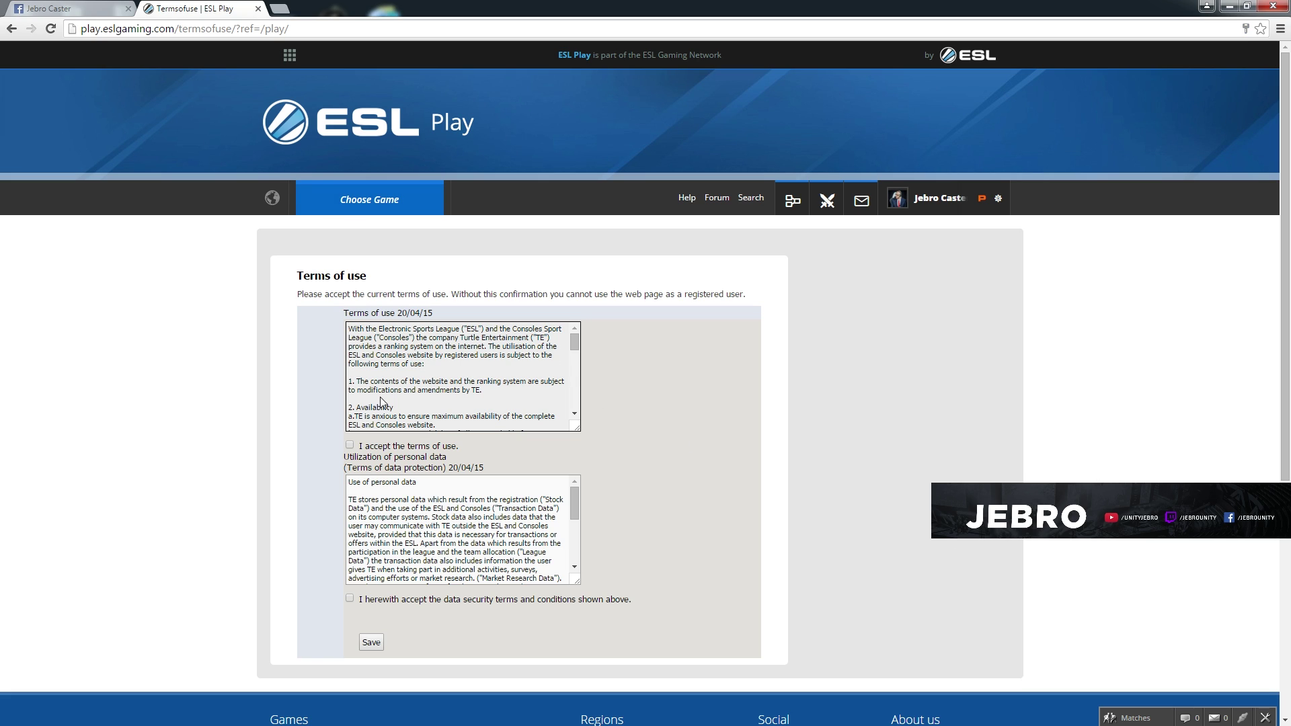
pyautogui.click(350, 445)
pyautogui.moveTo(572, 342); pyautogui.dragTo(577, 400)
pyautogui.moveTo(570, 500); pyautogui.dragTo(571, 544)
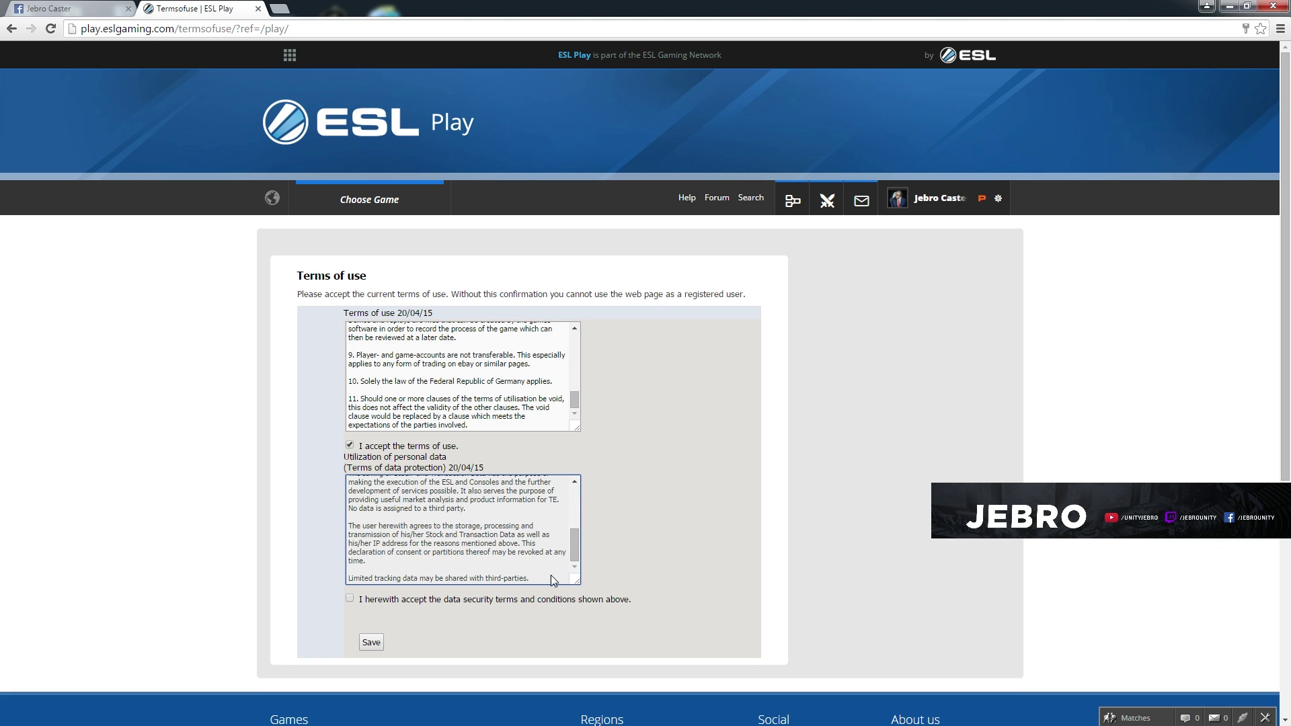
pyautogui.click(350, 598)
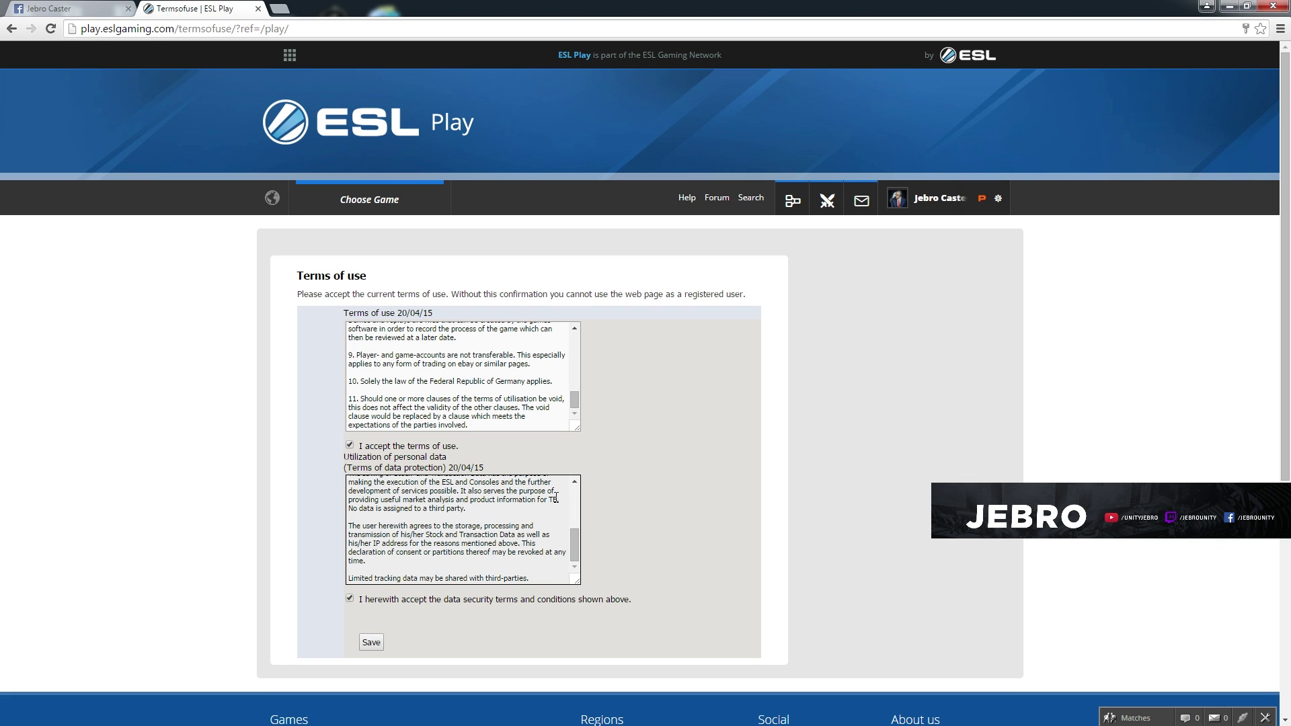
pyautogui.scroll(-5, 542, 521)
pyautogui.scroll(5, 730, 362)
pyautogui.scroll(6, 494, 389)
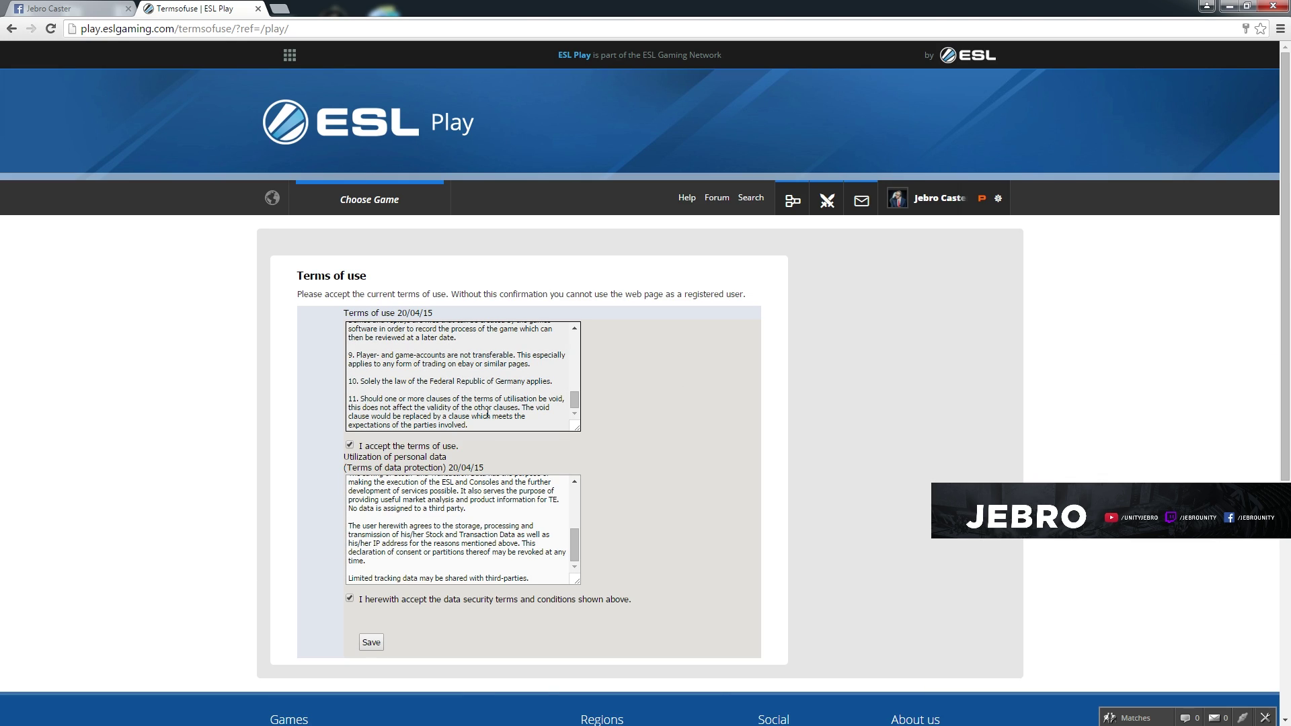
pyautogui.scroll(-9, 494, 388)
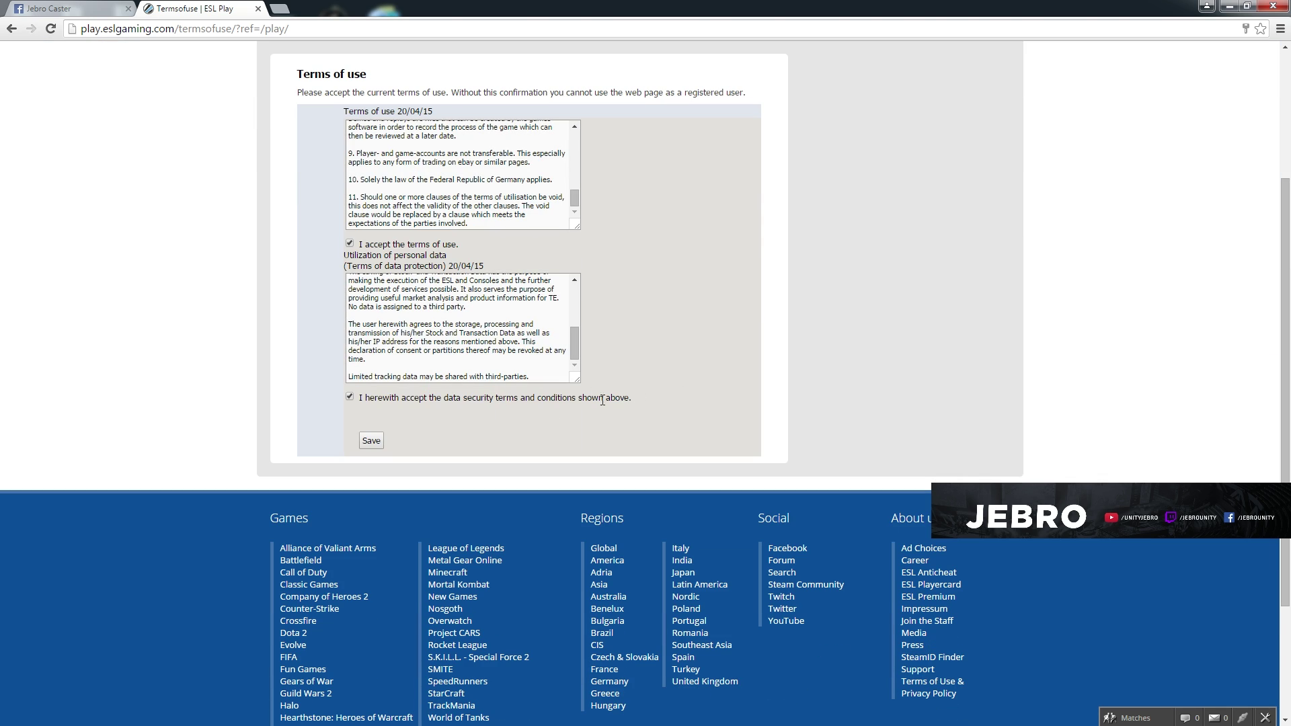
pyautogui.click(371, 445)
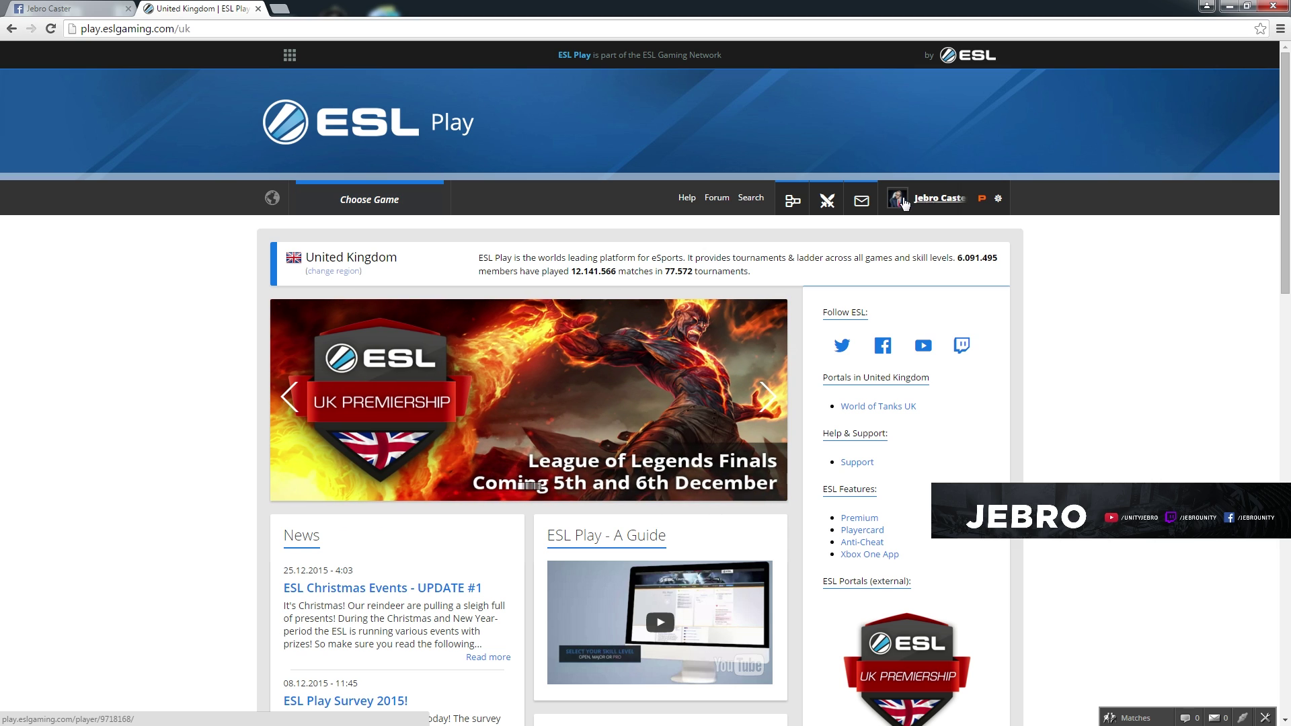
# Return to the ESL Play tab and open the account's player profile from the top bar.
pyautogui.click(54, 8)
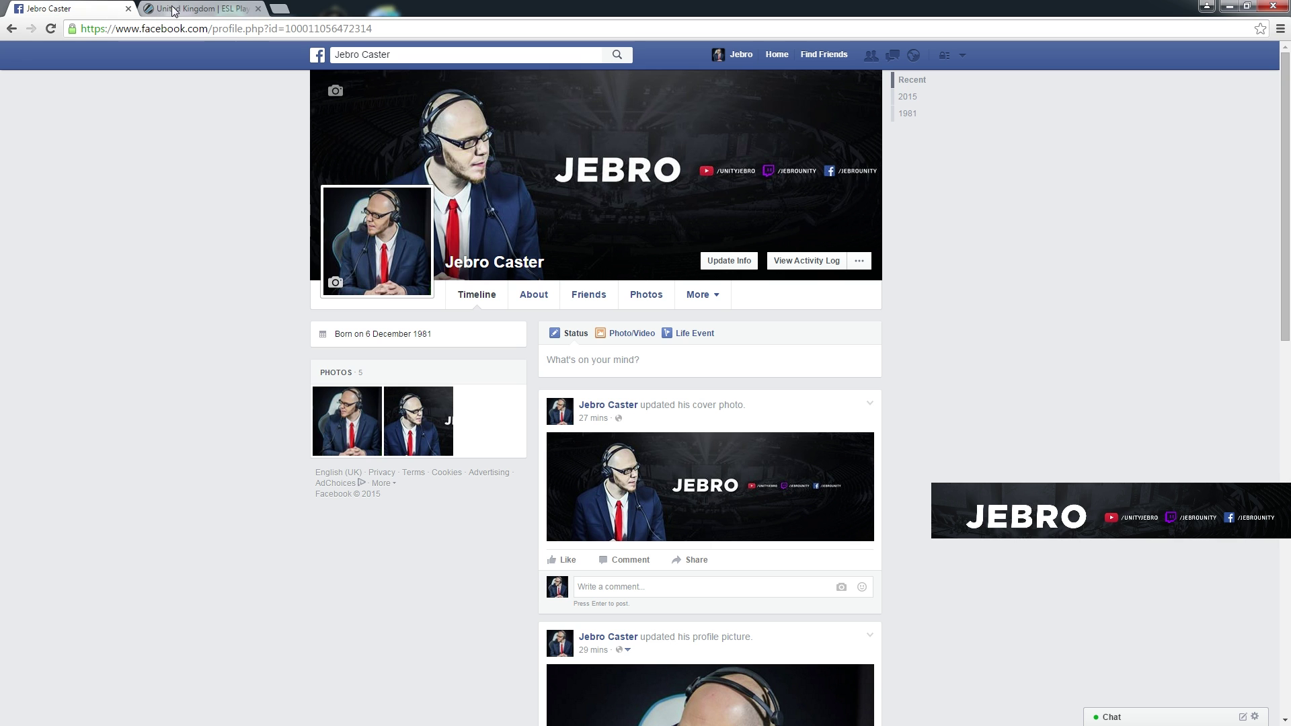
pyautogui.click(180, 8)
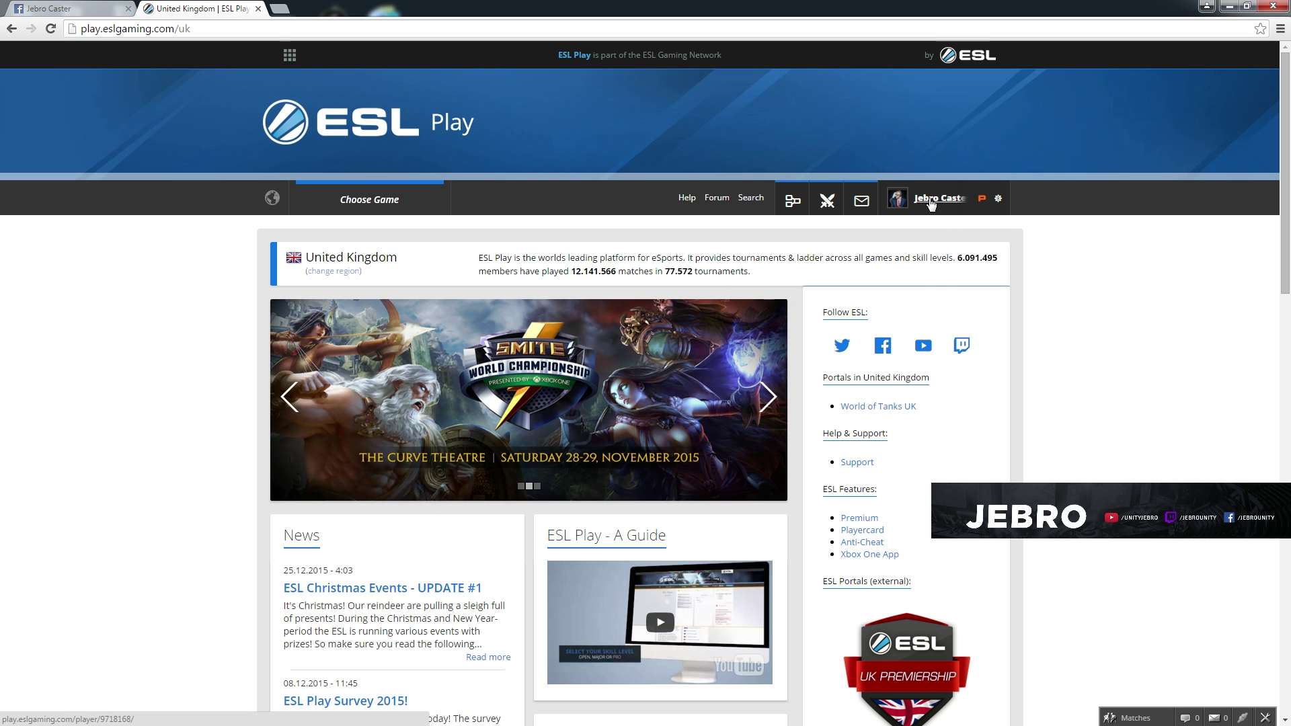
pyautogui.click(932, 202)
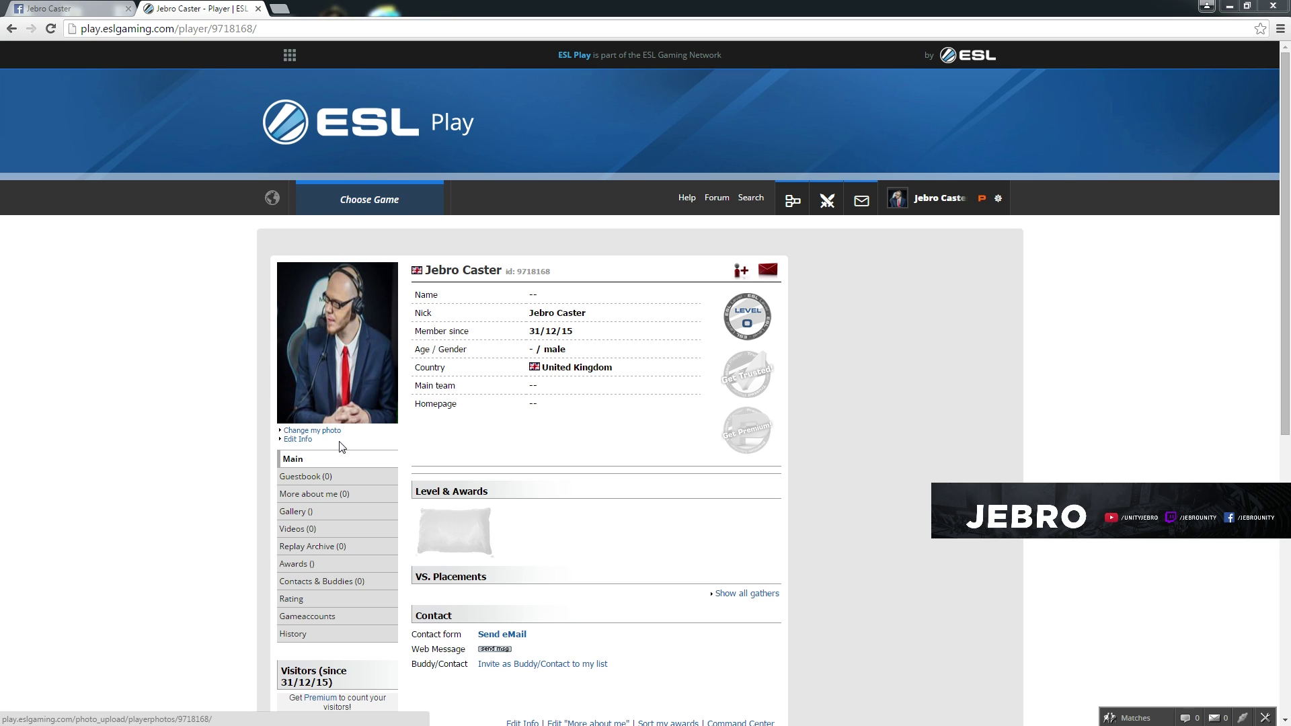
# Open Edit Info and review the Player Profile form, checking the empty Main team list.
pyautogui.click(300, 440)
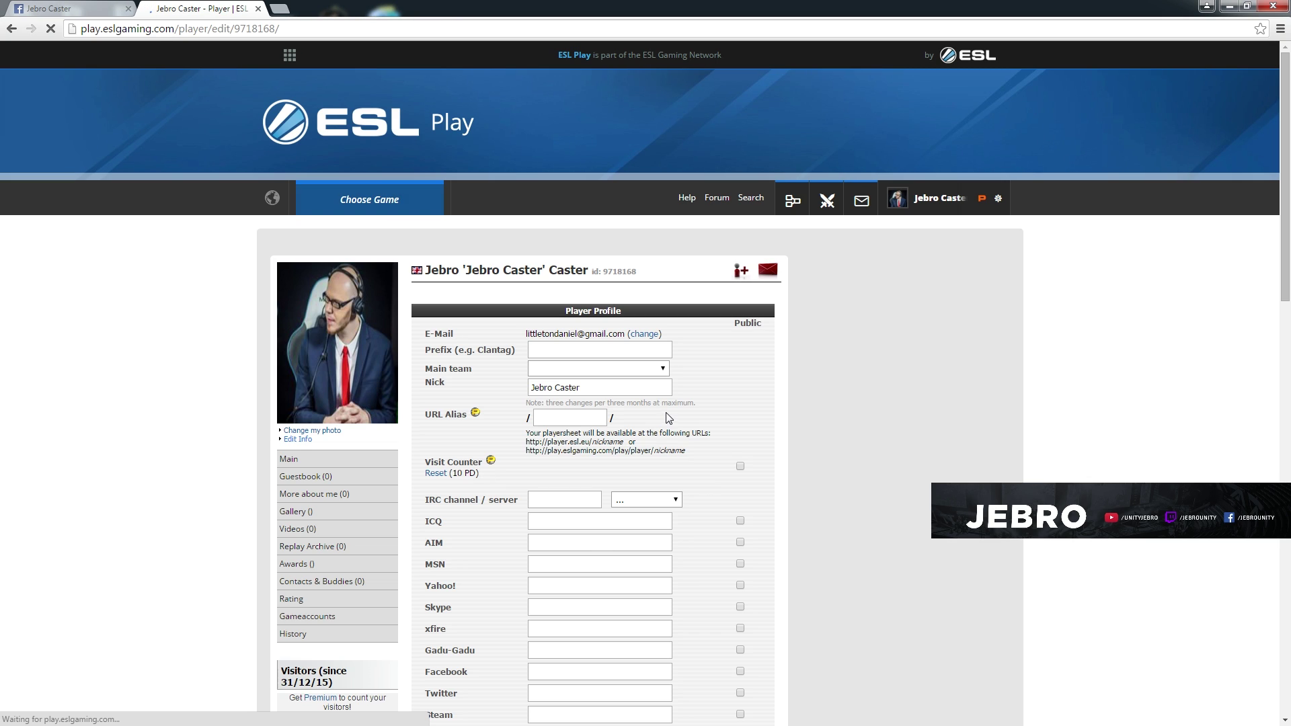
pyautogui.scroll(-1, 864, 417)
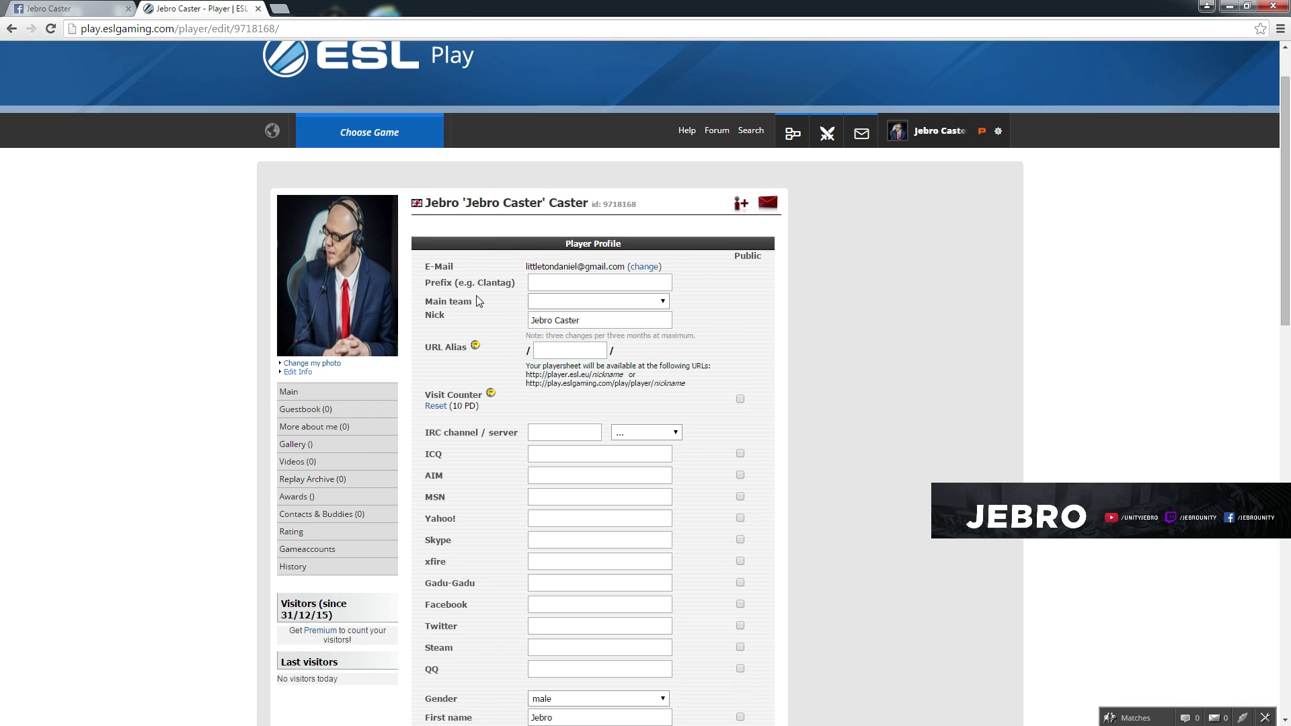
pyautogui.click(619, 299)
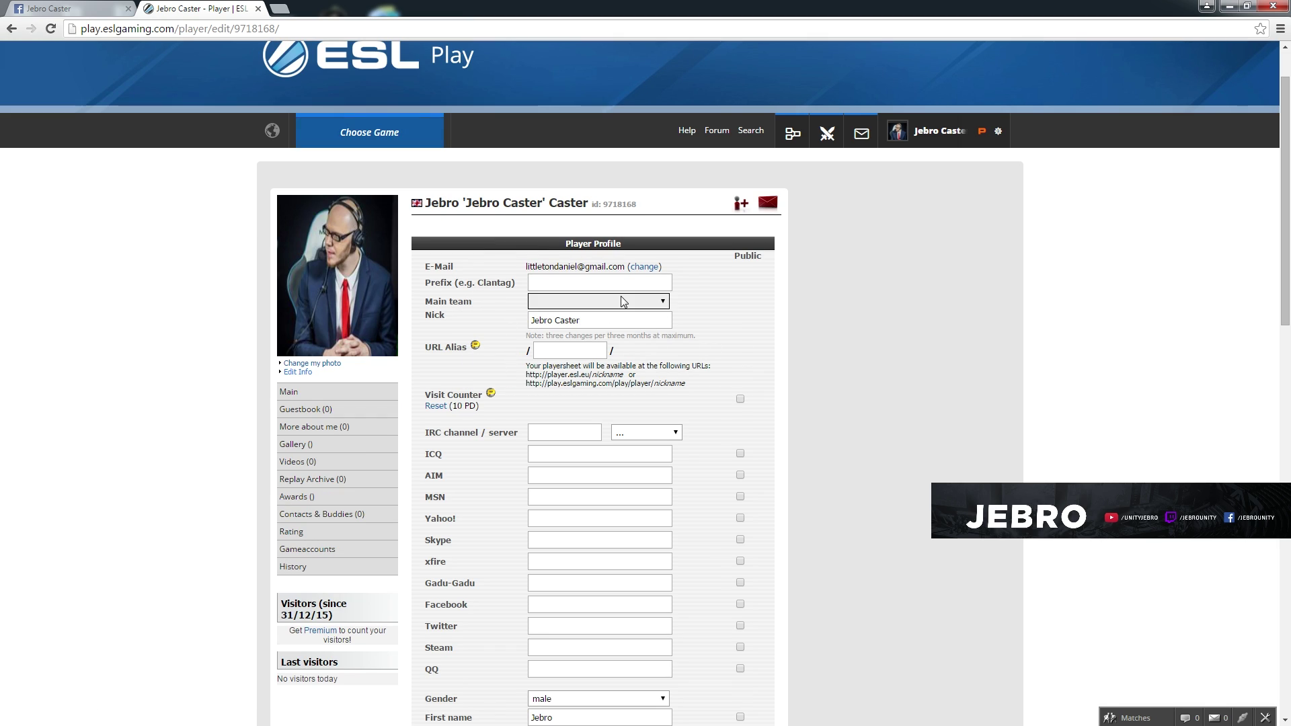
pyautogui.click(763, 294)
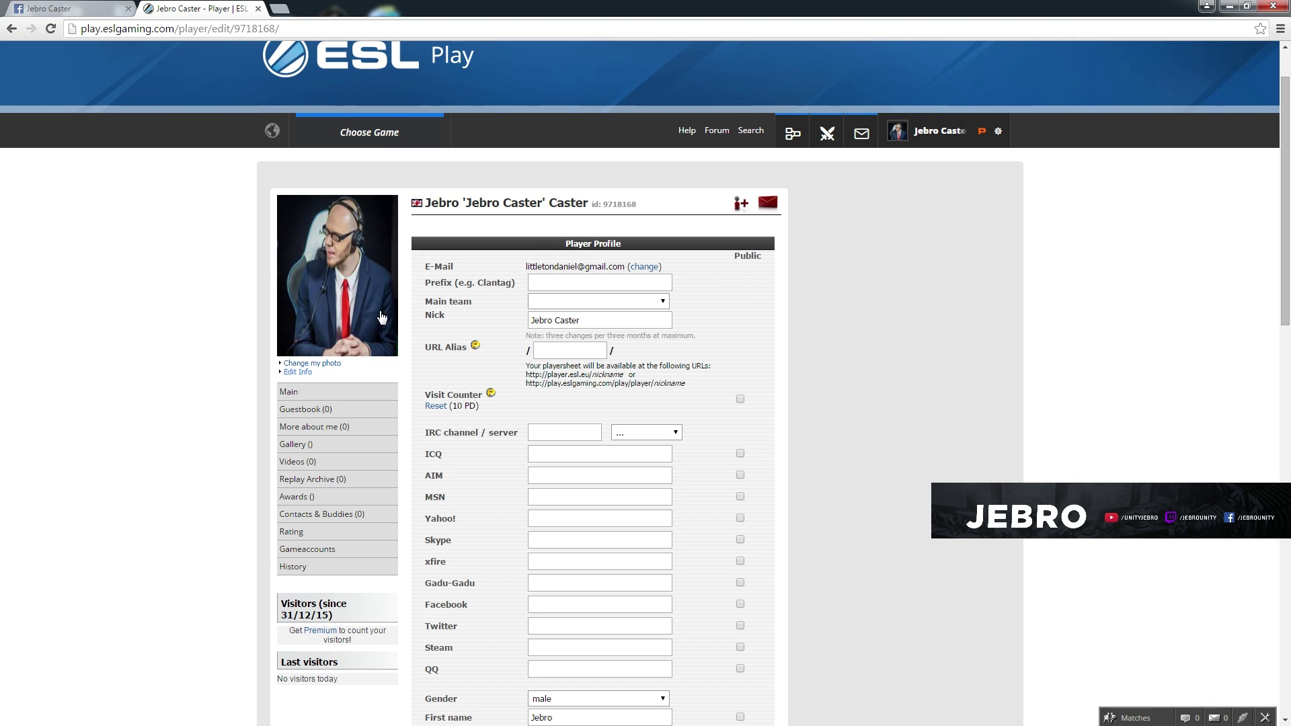
pyautogui.scroll(-6, 479, 407)
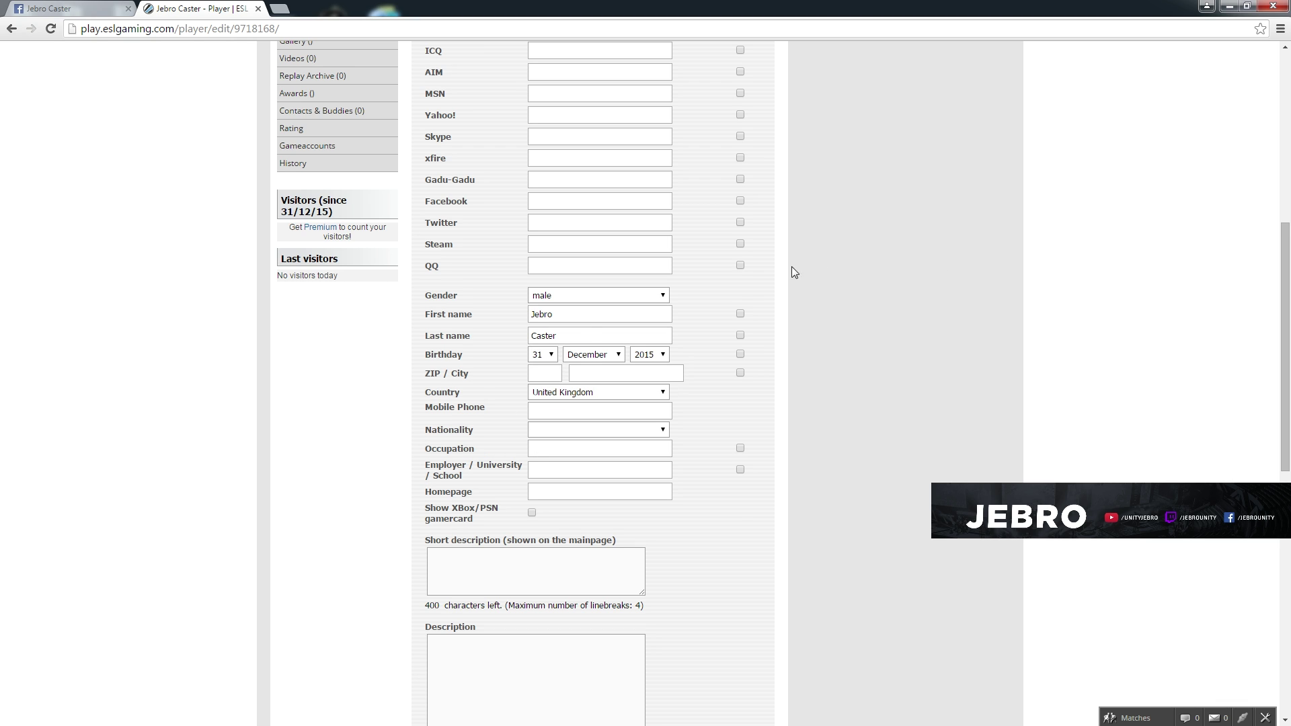
pyautogui.scroll(2, 792, 266)
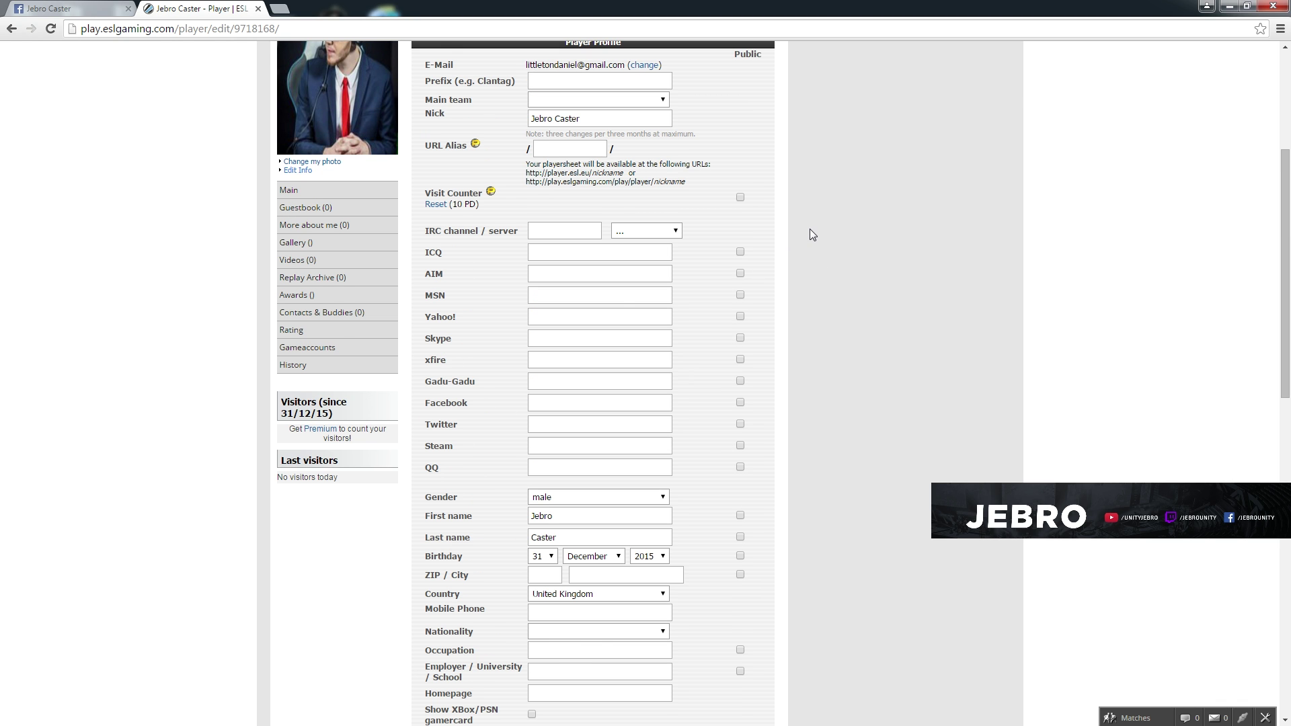
pyautogui.scroll(3, 809, 232)
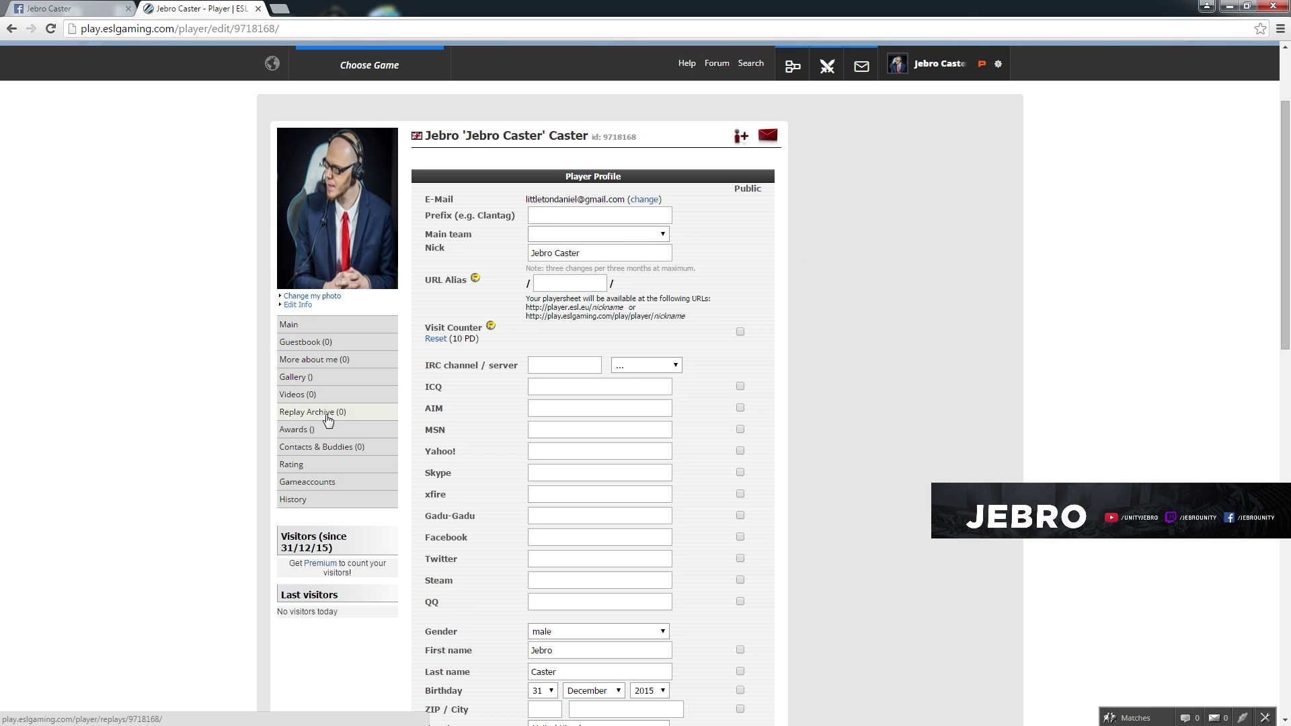
# Open Gameaccounts in the profile sidebar and start adding a new game account.
pyautogui.click(323, 482)
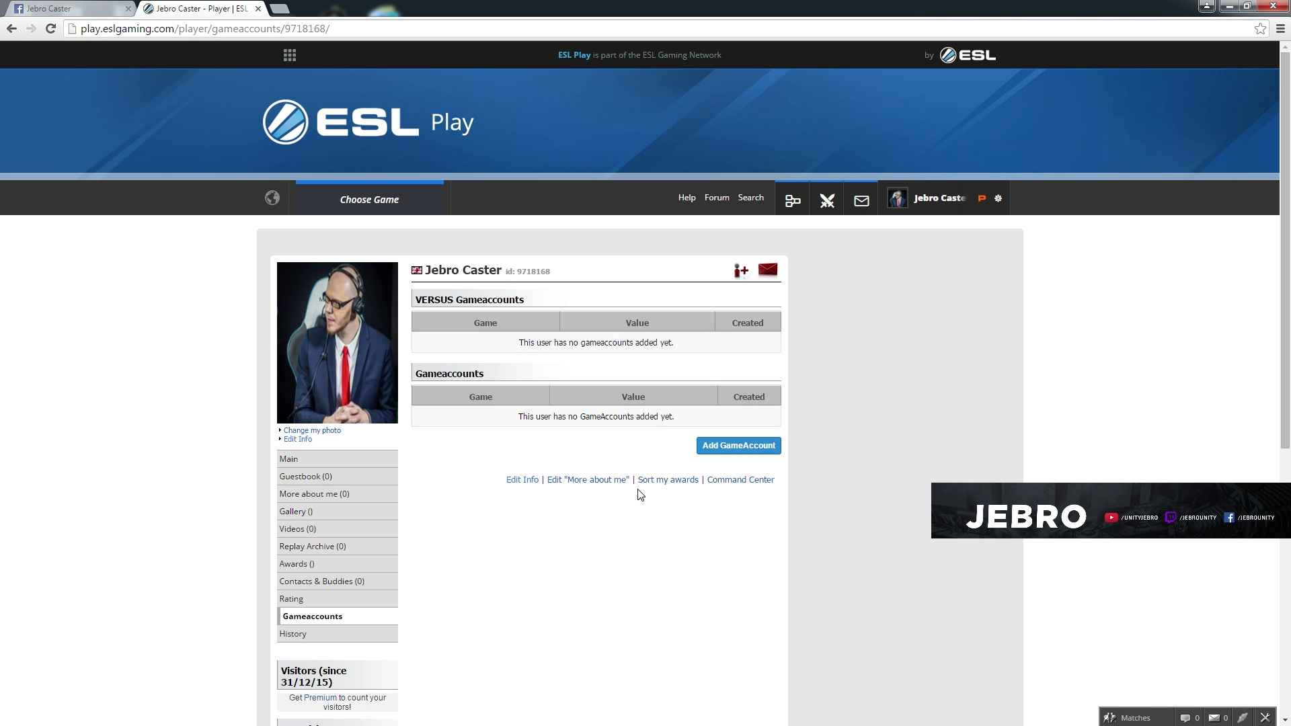
pyautogui.click(742, 447)
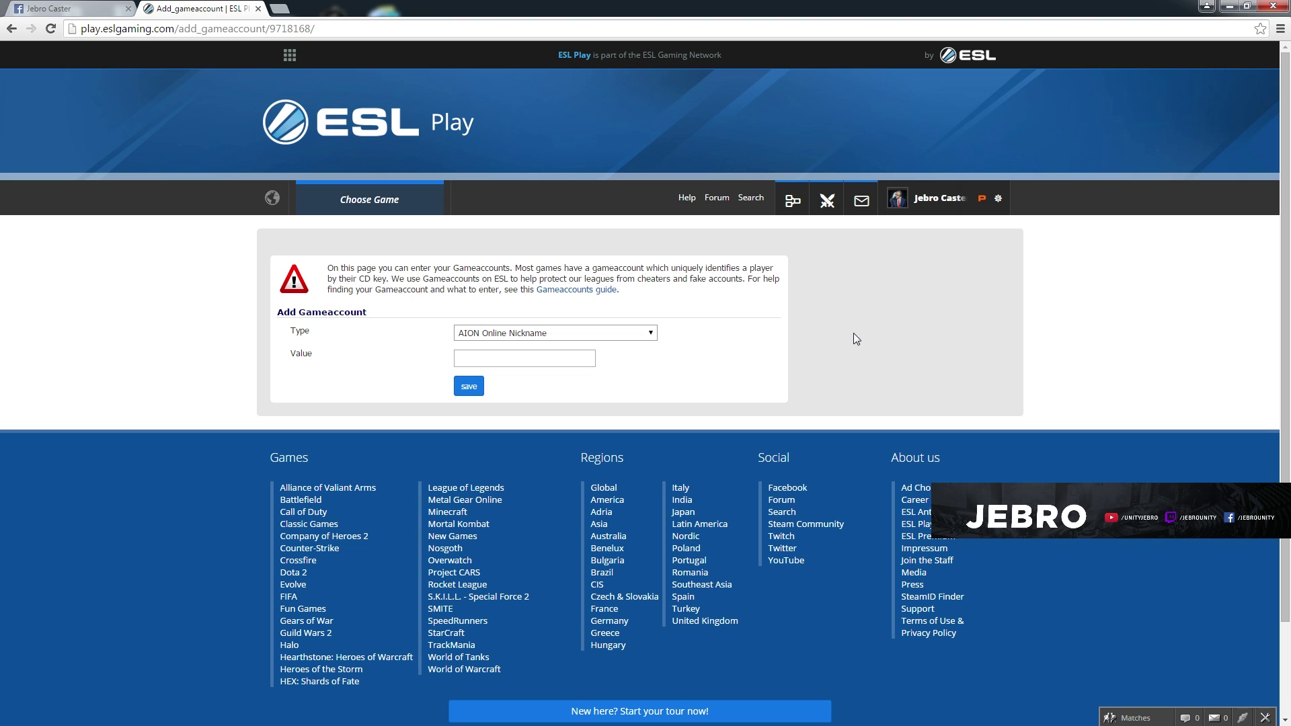
# Set the game account type to Guild Wars 2 [EU] and enter the game account name as value.
pyautogui.click(651, 332)
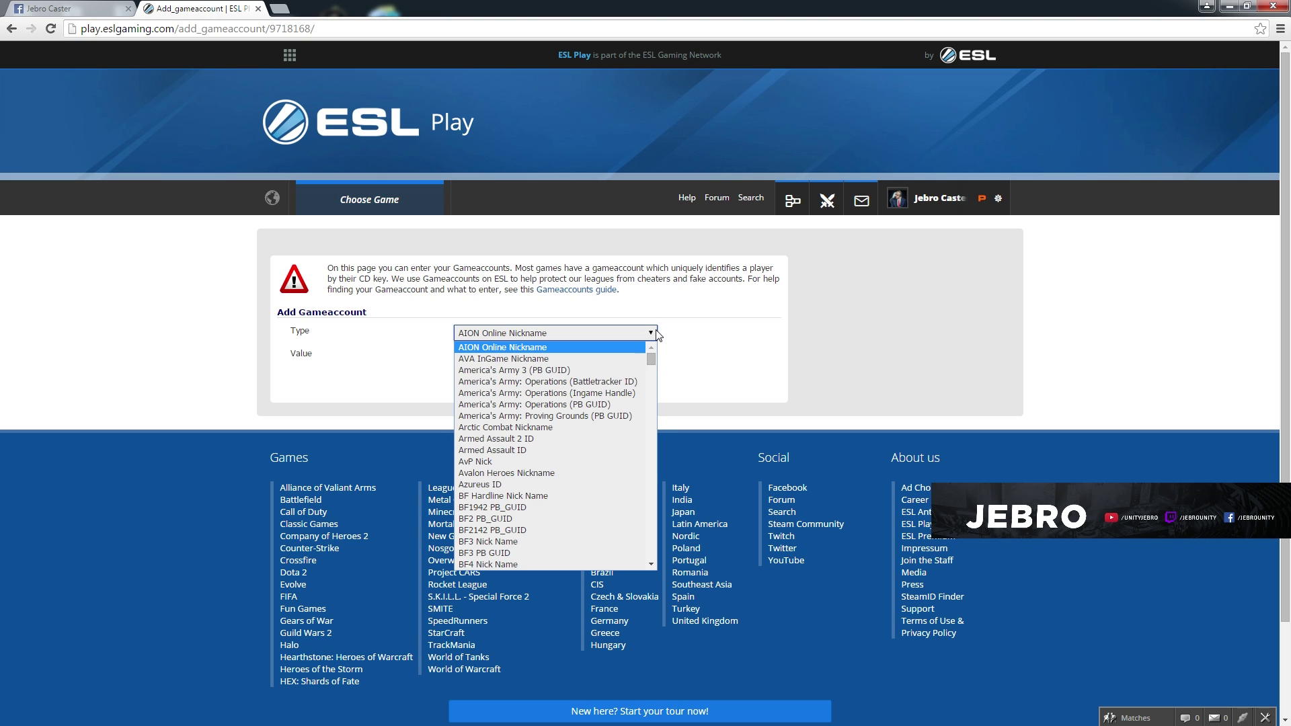
pyautogui.click(720, 329)
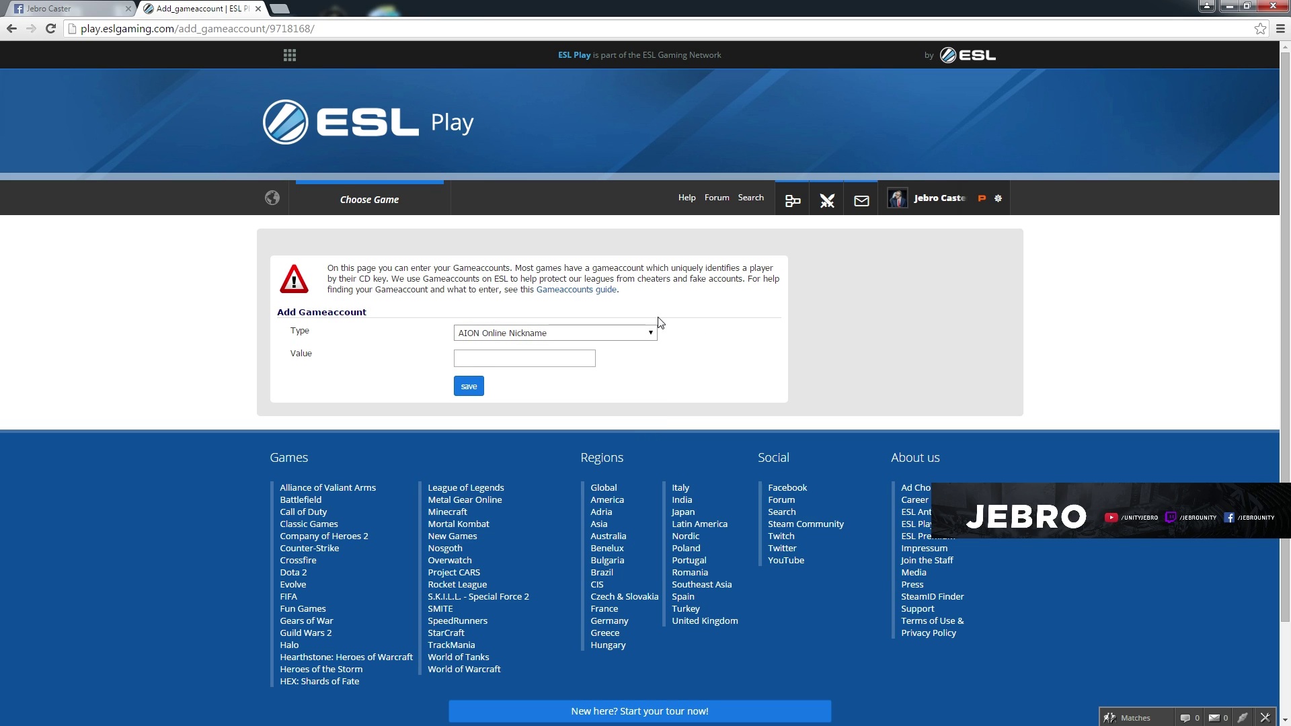
pyautogui.click(649, 335)
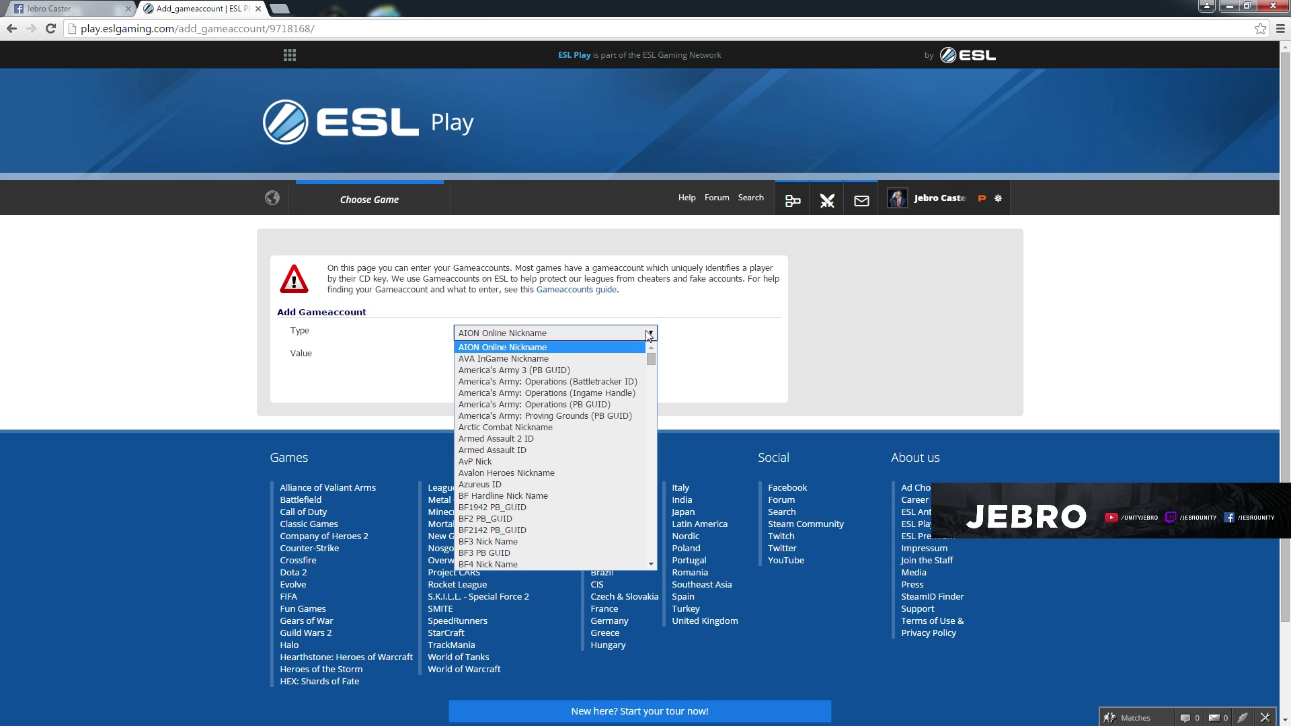
pyautogui.scroll(-15, 628, 418)
pyautogui.scroll(8, 627, 423)
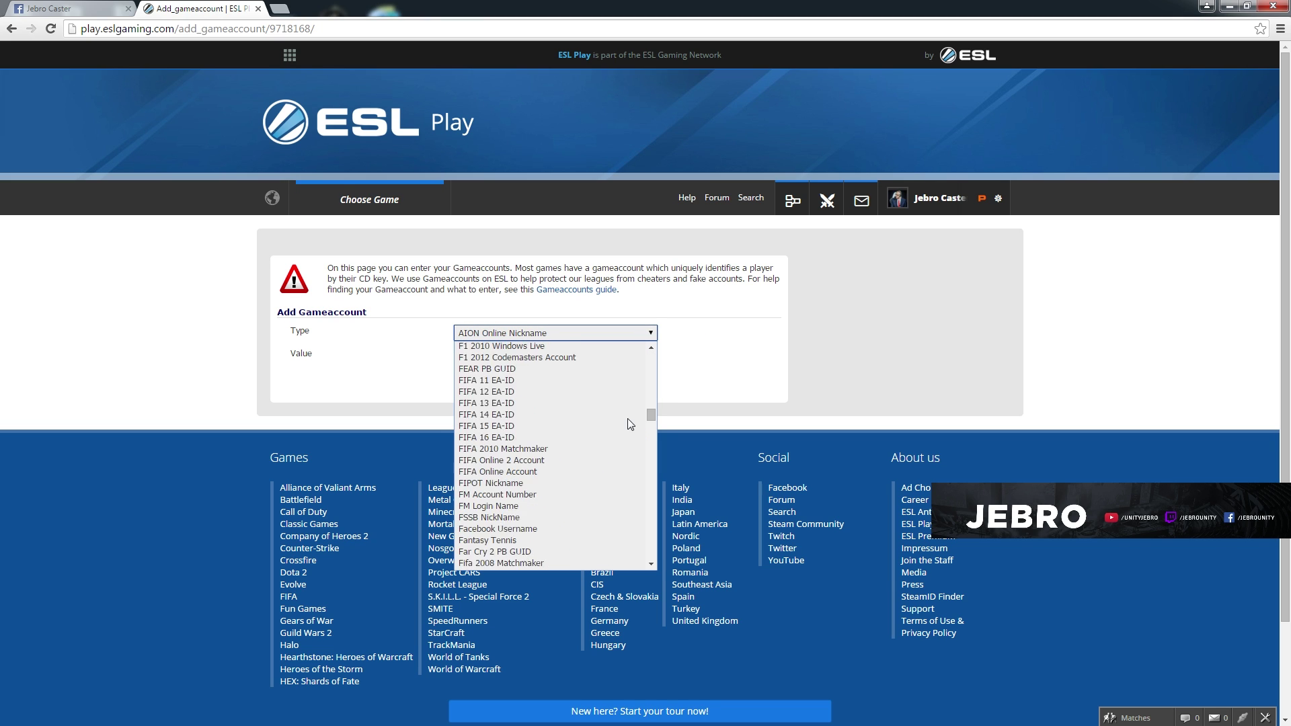
pyautogui.scroll(-4, 627, 422)
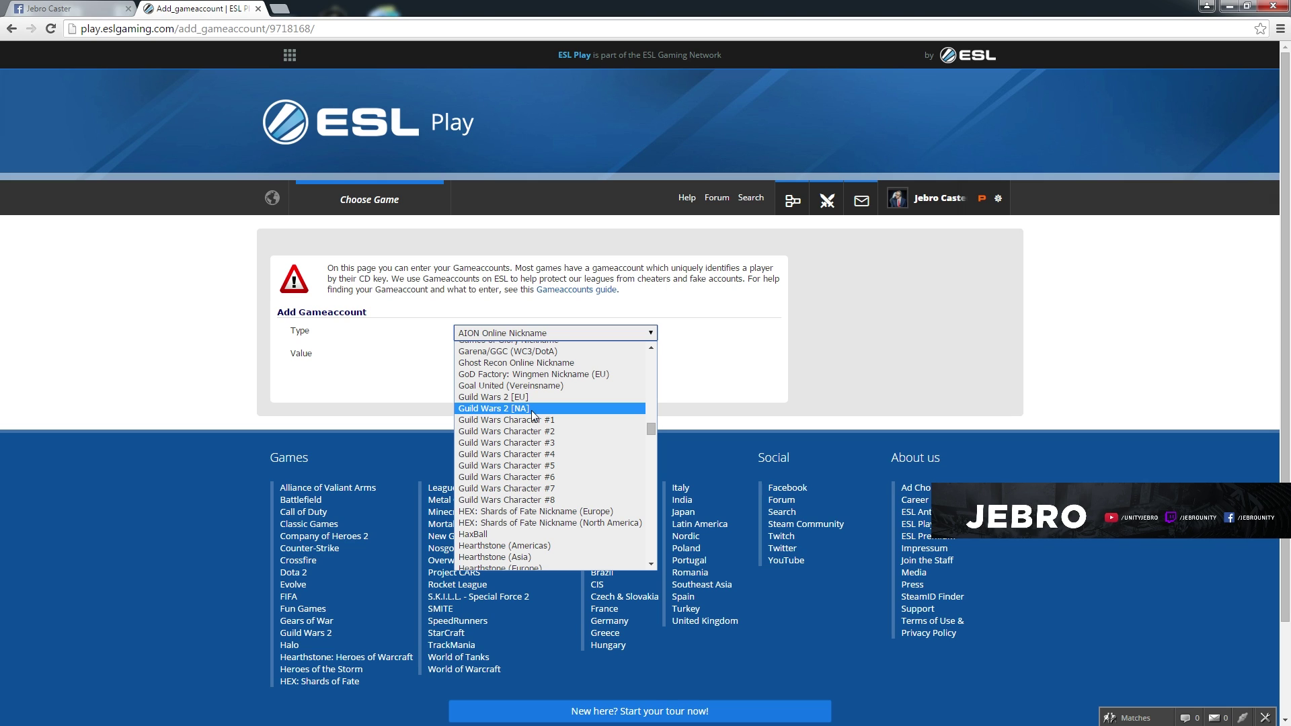
pyautogui.scroll(-4, 531, 410)
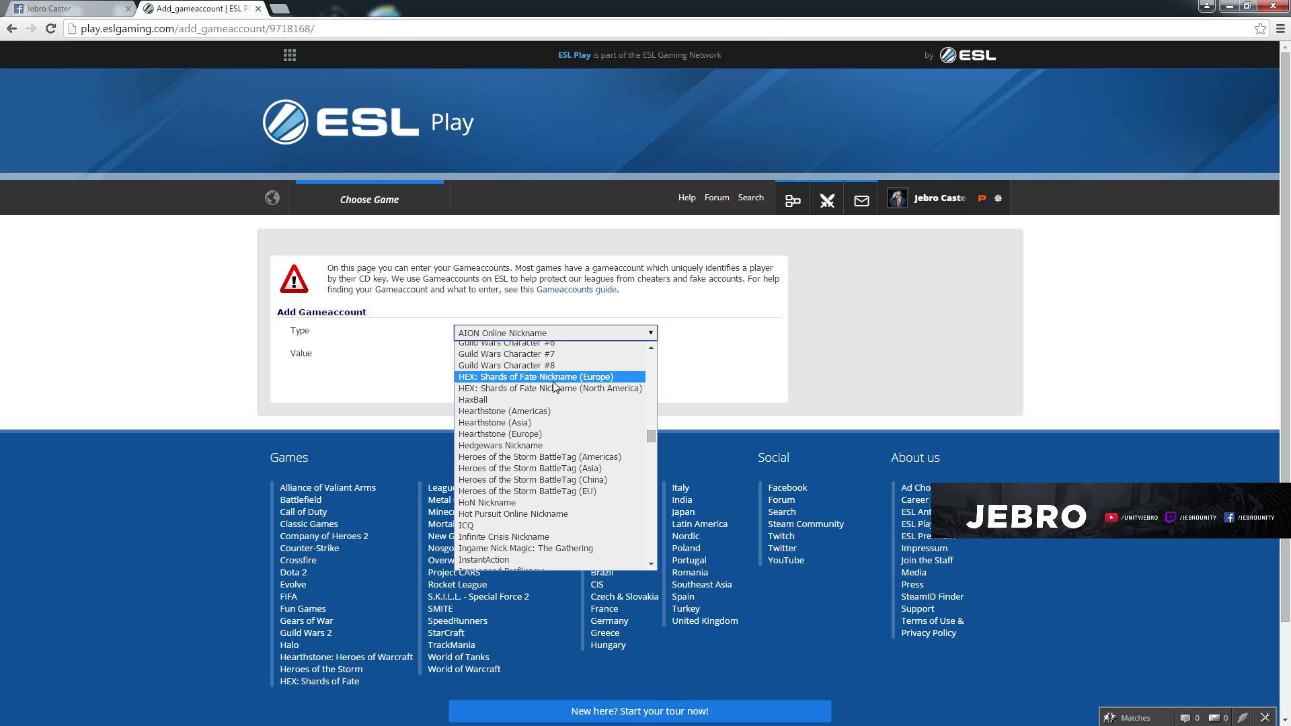
pyautogui.scroll(4, 582, 420)
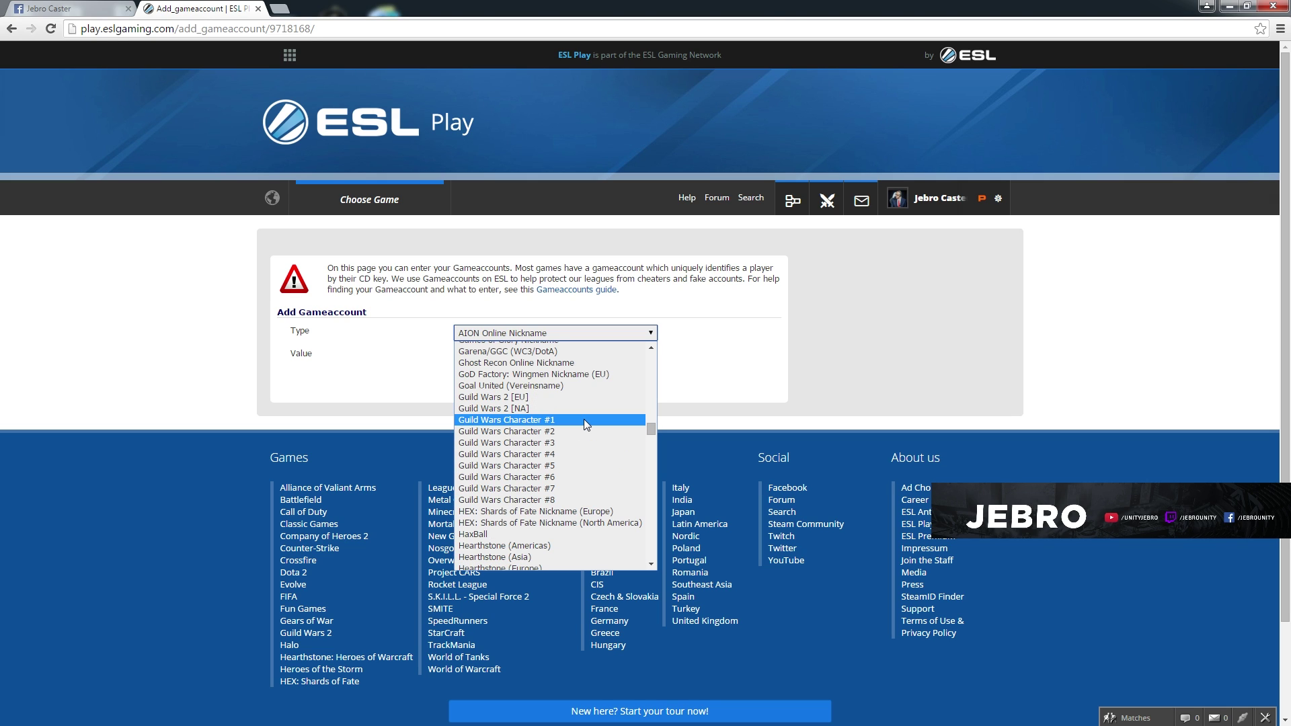
pyautogui.click(551, 396)
pyautogui.click(488, 361)
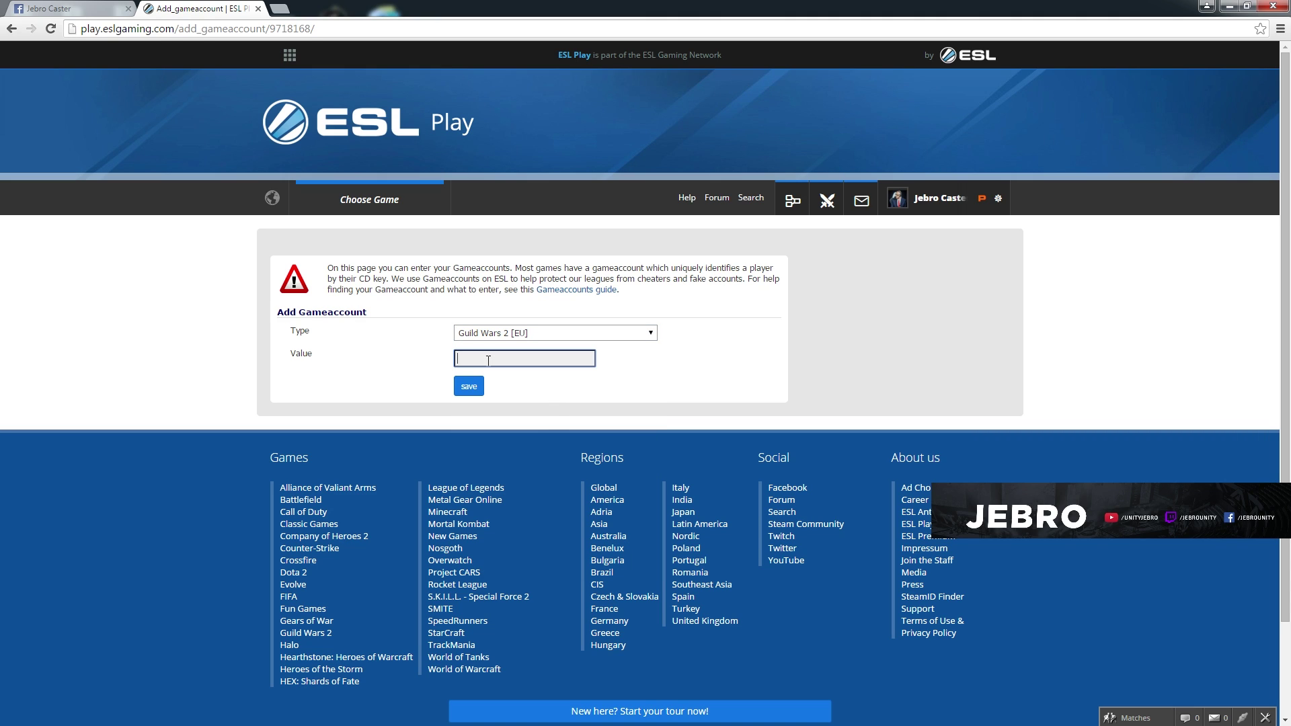
pyautogui.write('jebro.73')
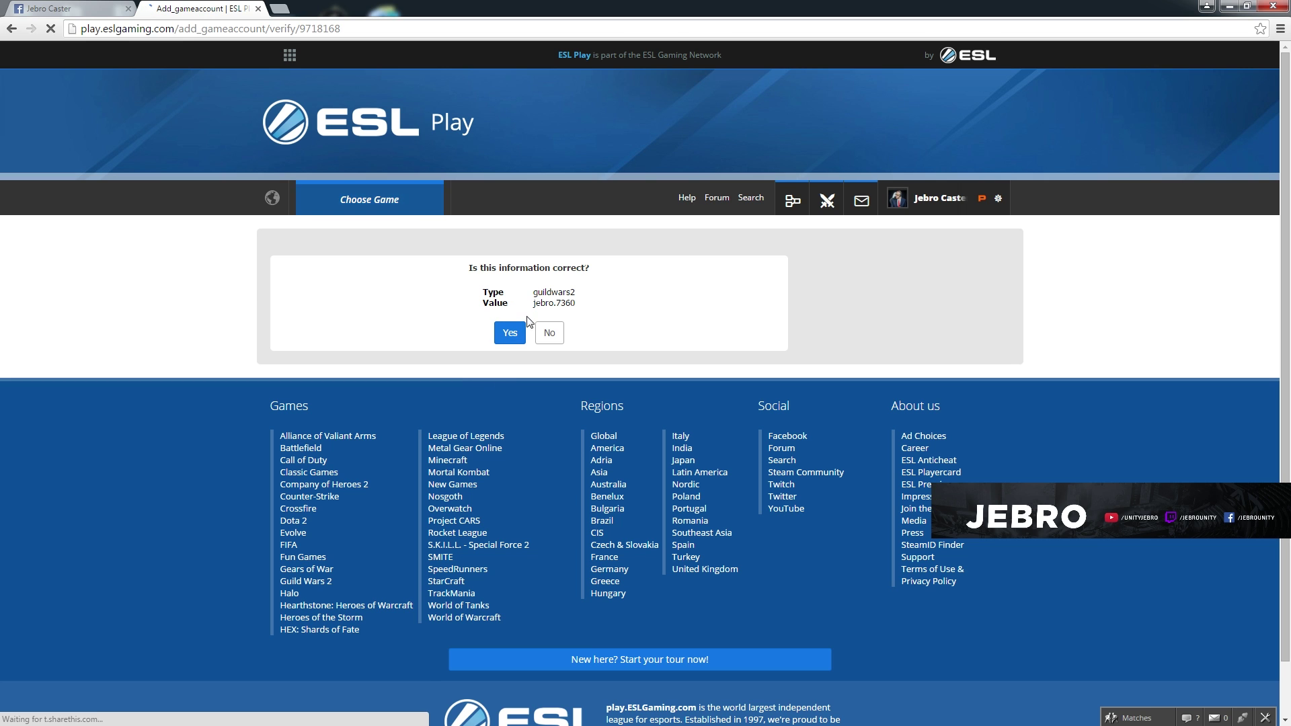
# Confirm the Guild Wars 2 account details and proceed from the Success page to Settings.
pyautogui.click(513, 333)
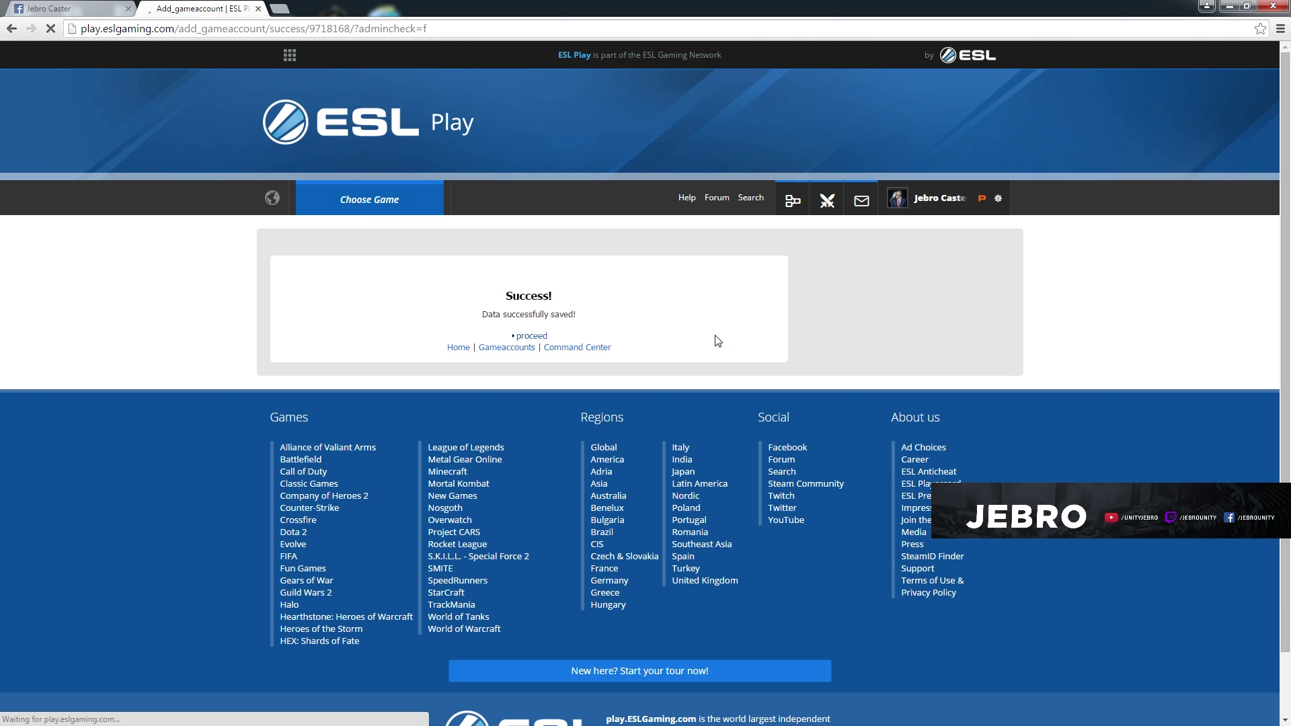
pyautogui.click(525, 337)
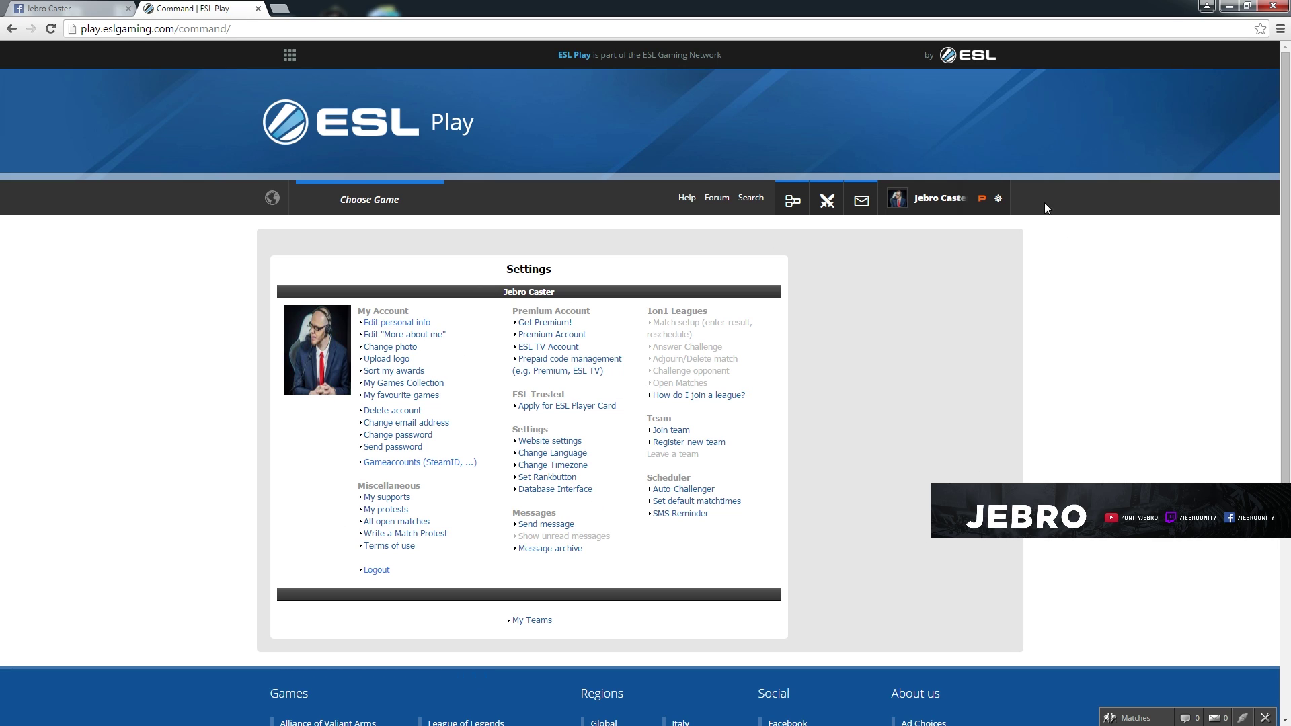
pyautogui.click(999, 200)
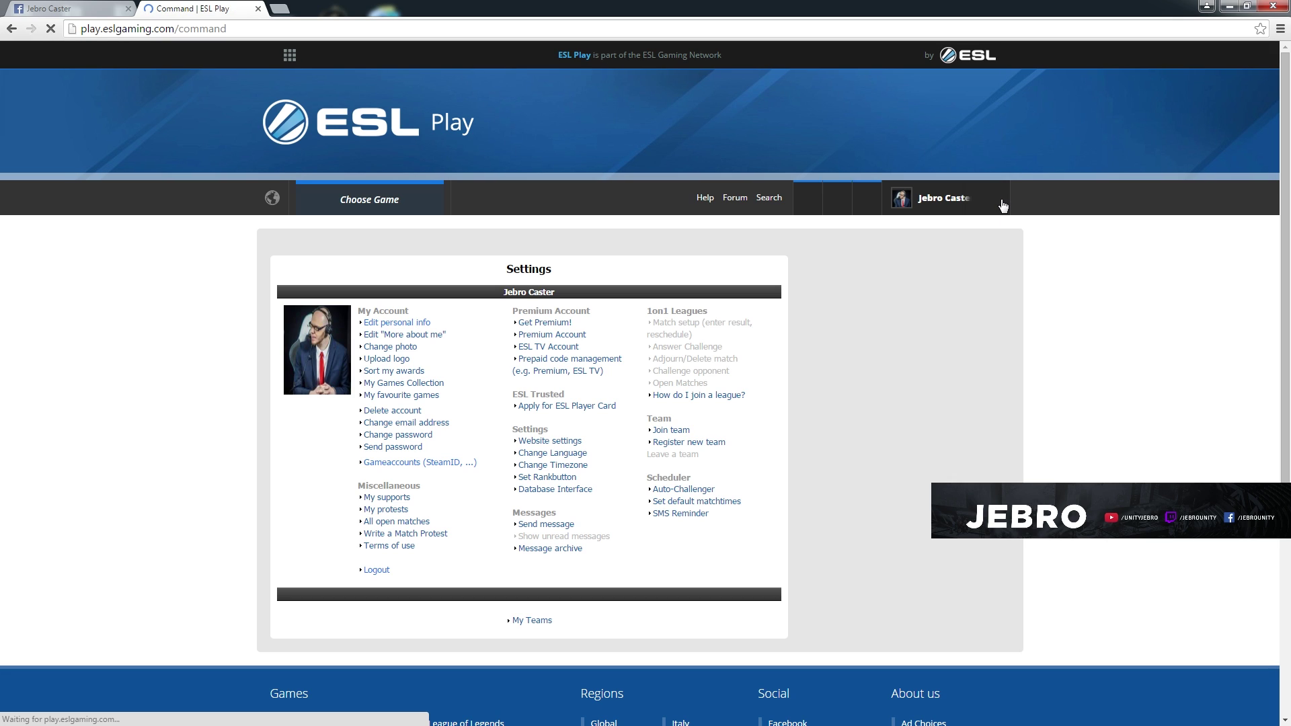